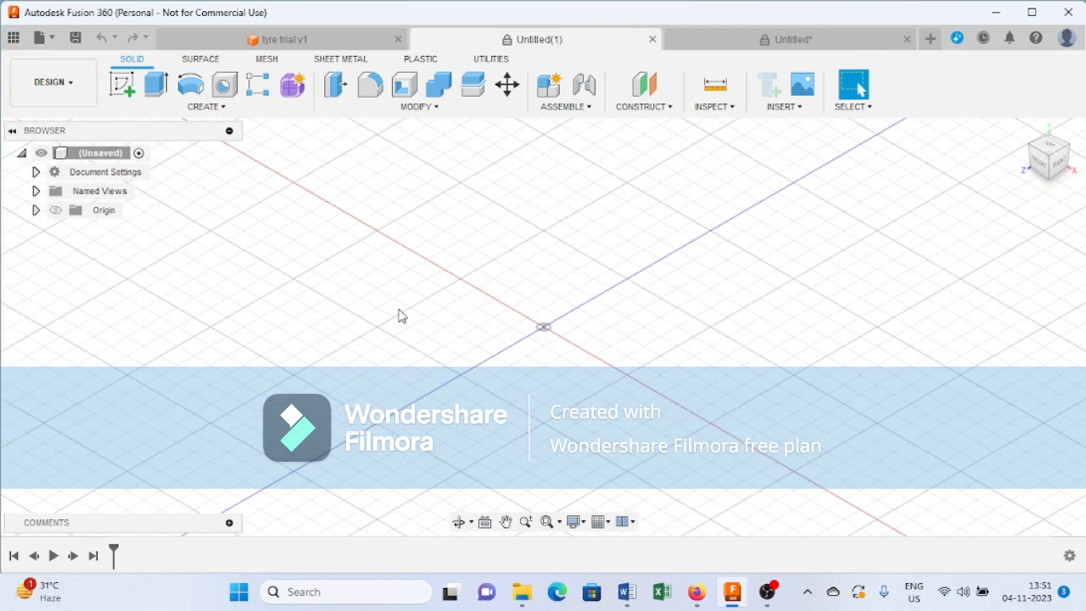
Step: Start a new sketch on the front origin plane
left_click(235, 113)
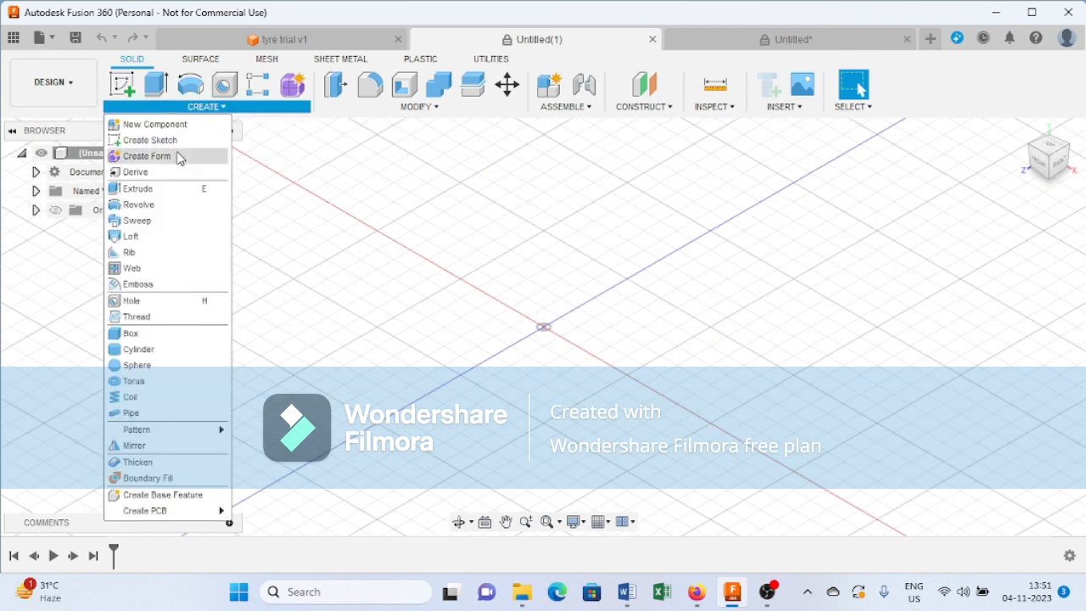
left_click(123, 85)
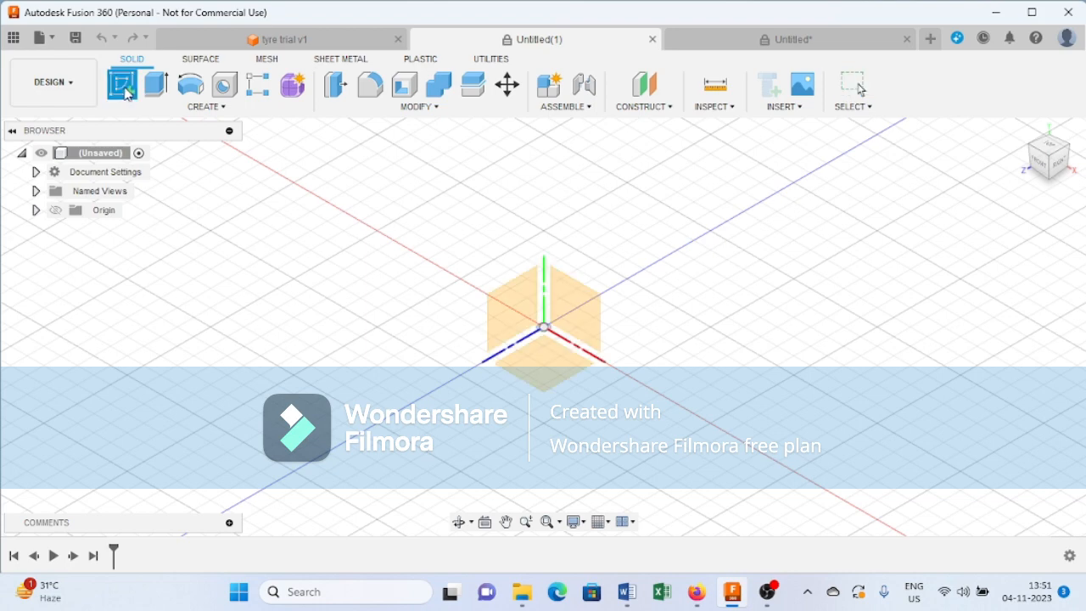
left_click(574, 313)
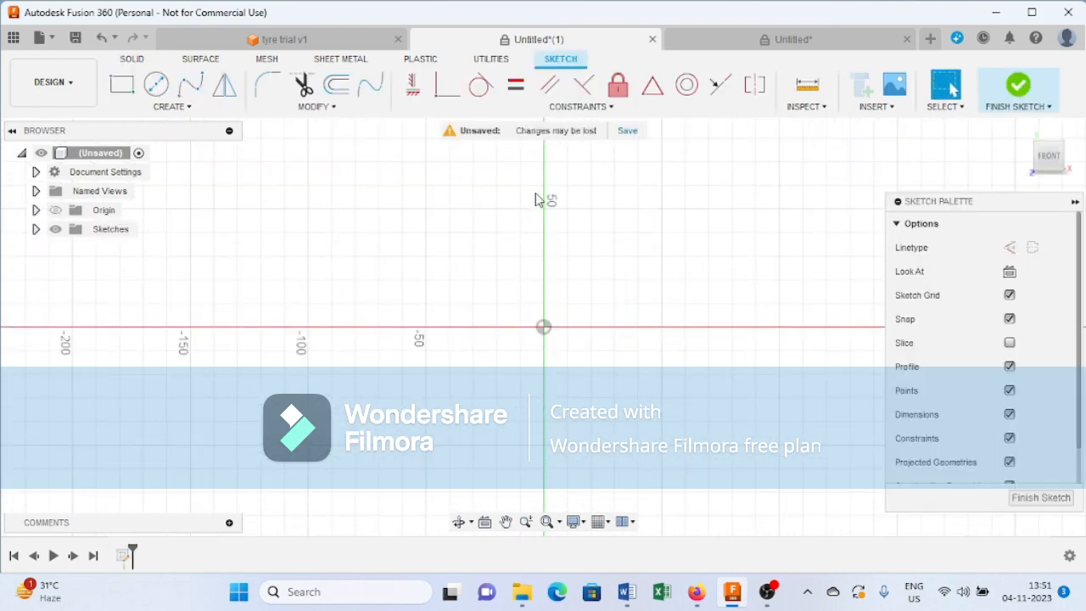
middle_click_drag(521, 223, 519, 305)
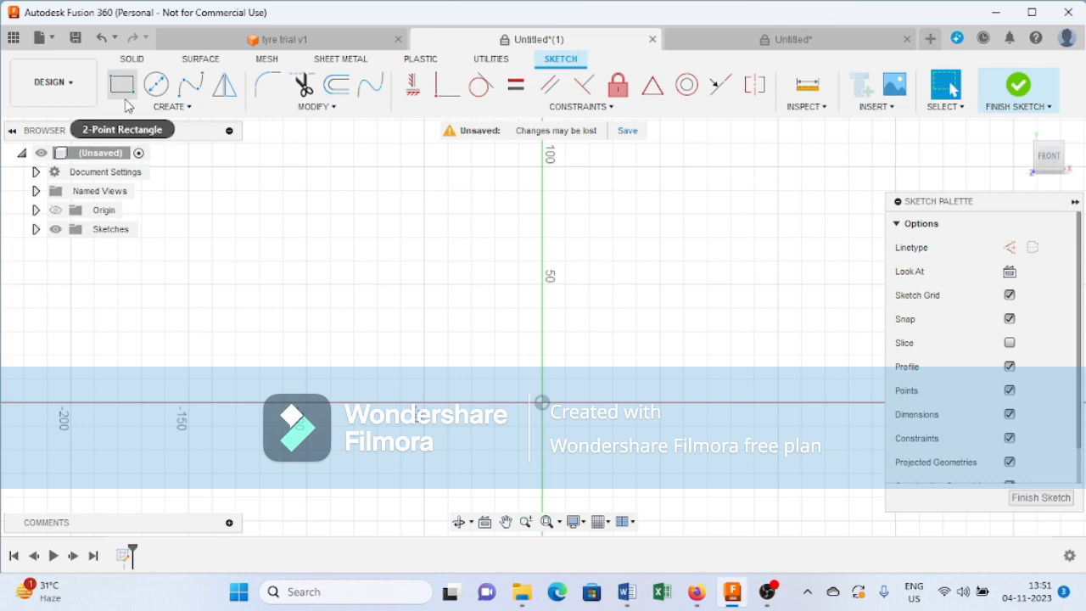
Step: Draw a closed inverted-U profile with lines above the horizontal axis, with inner legs about 80 mm high
left_click(150, 113)
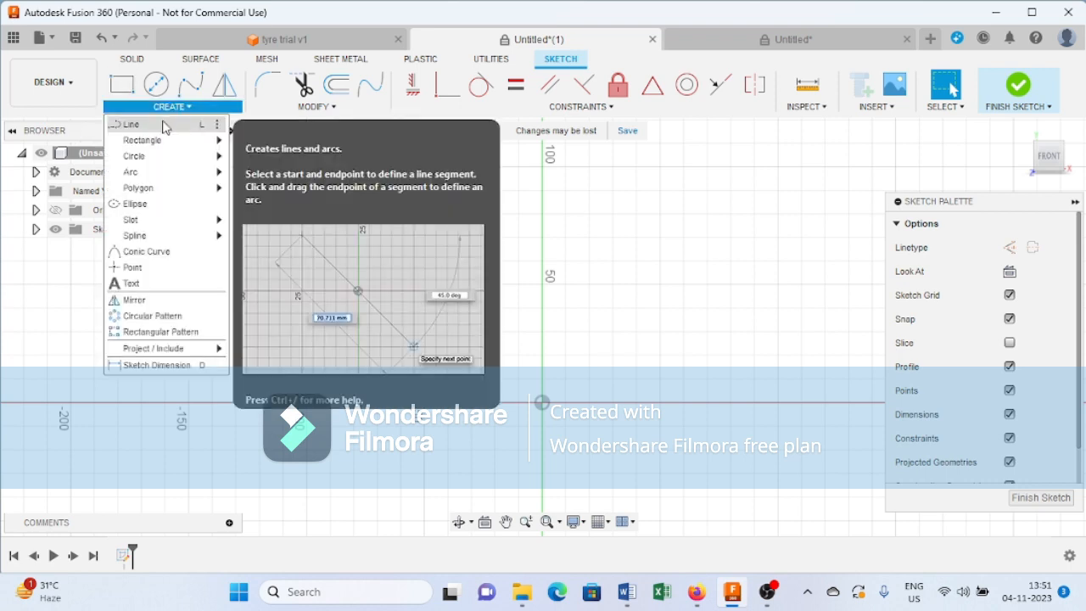
left_click(127, 124)
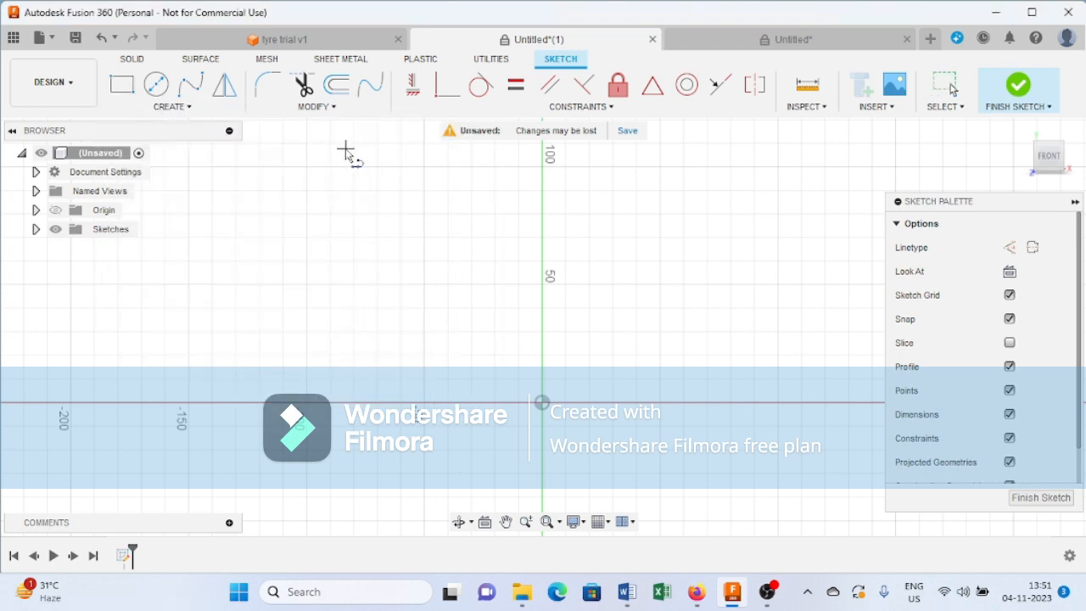
left_click(329, 143)
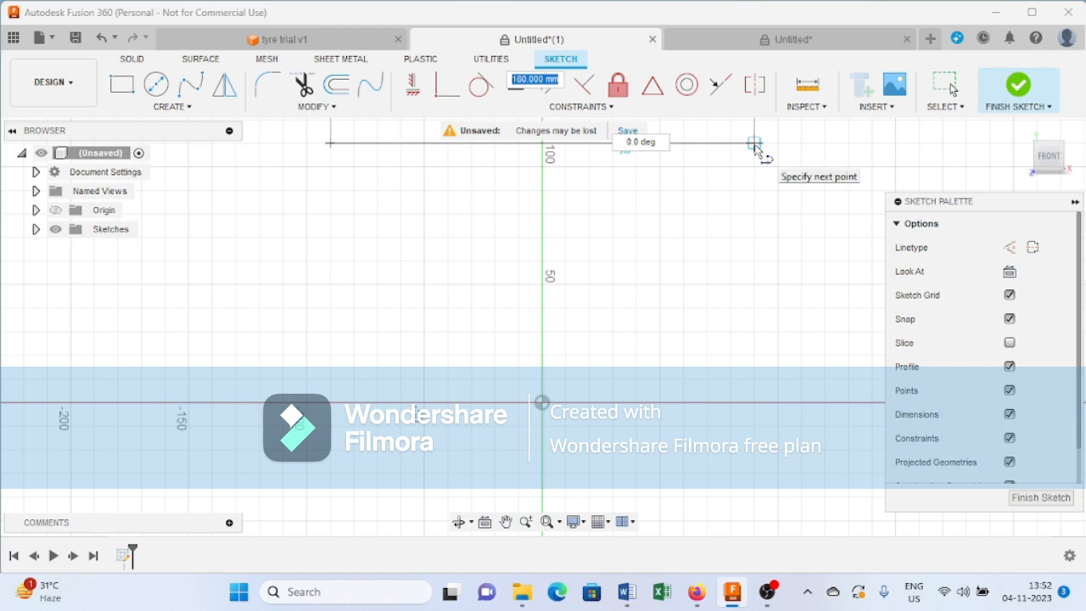
left_click(707, 143)
left_click_drag(707, 143, 707, 378)
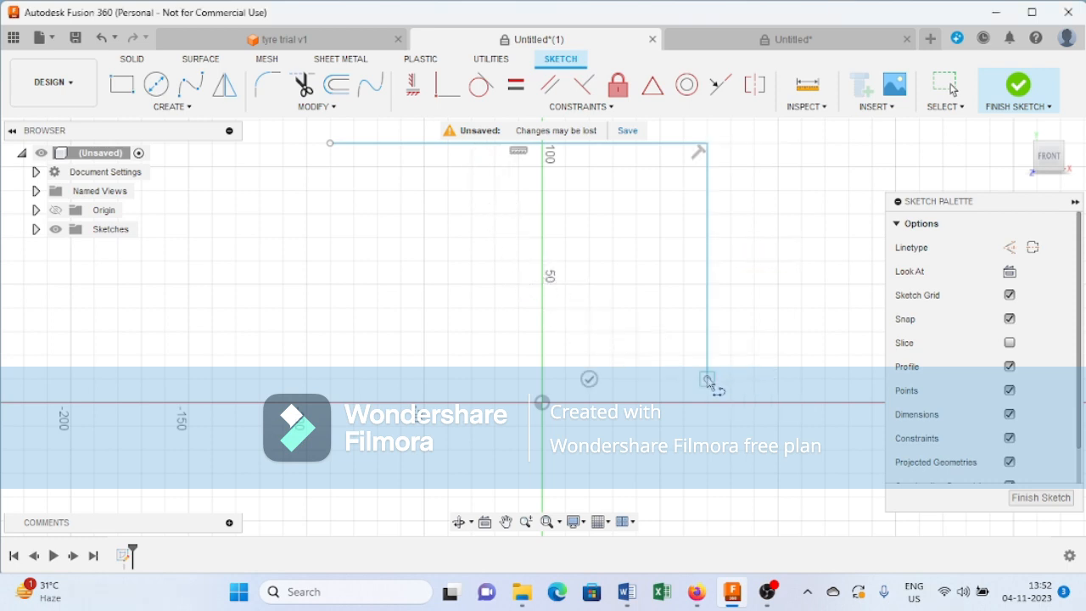
left_click(661, 379)
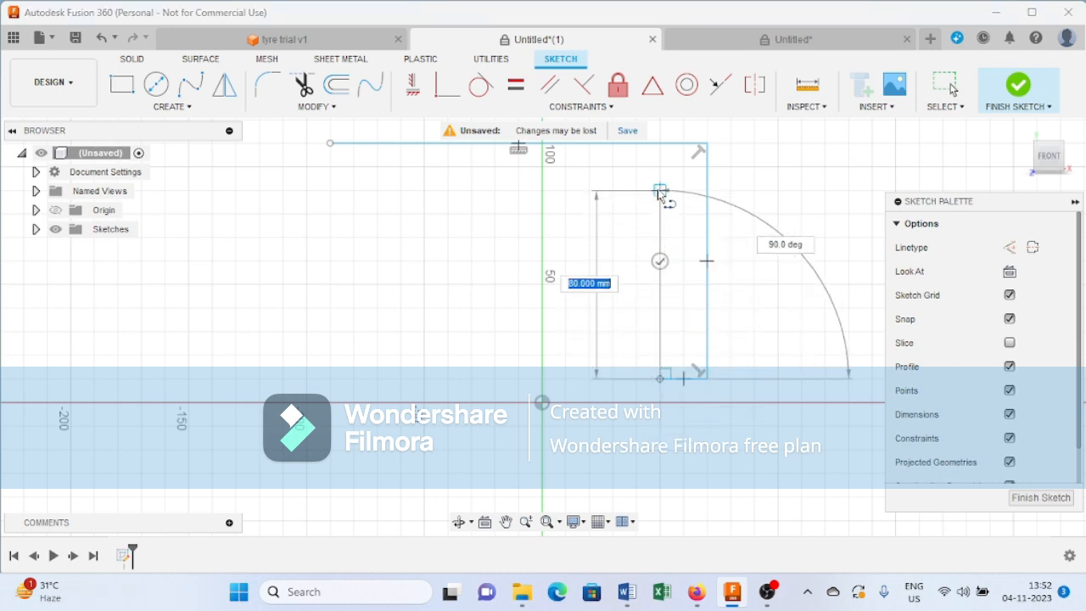
left_click(660, 191)
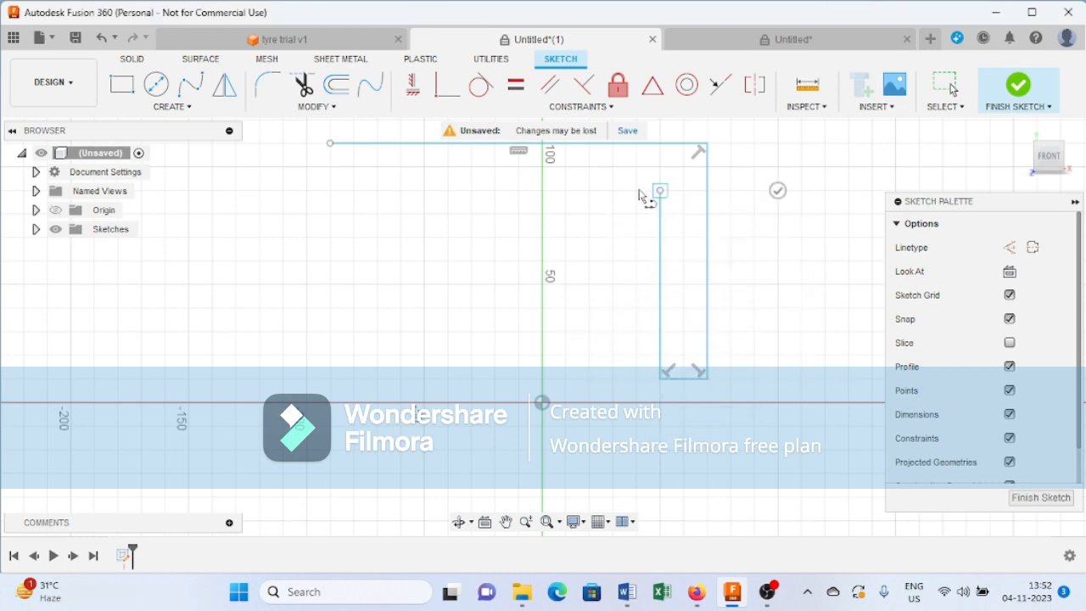
left_click(378, 191)
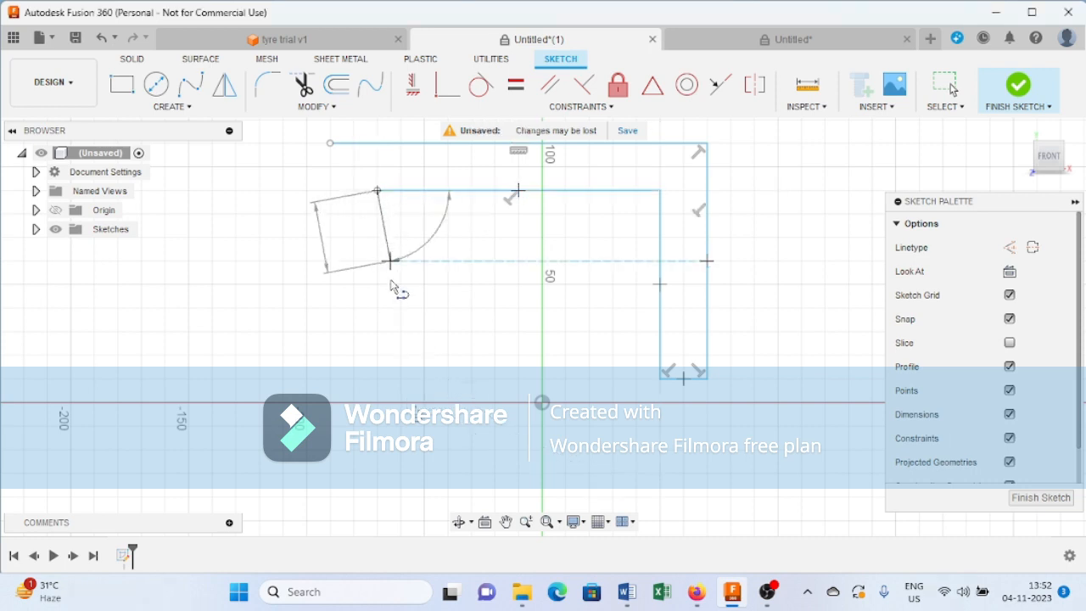
left_click(376, 381)
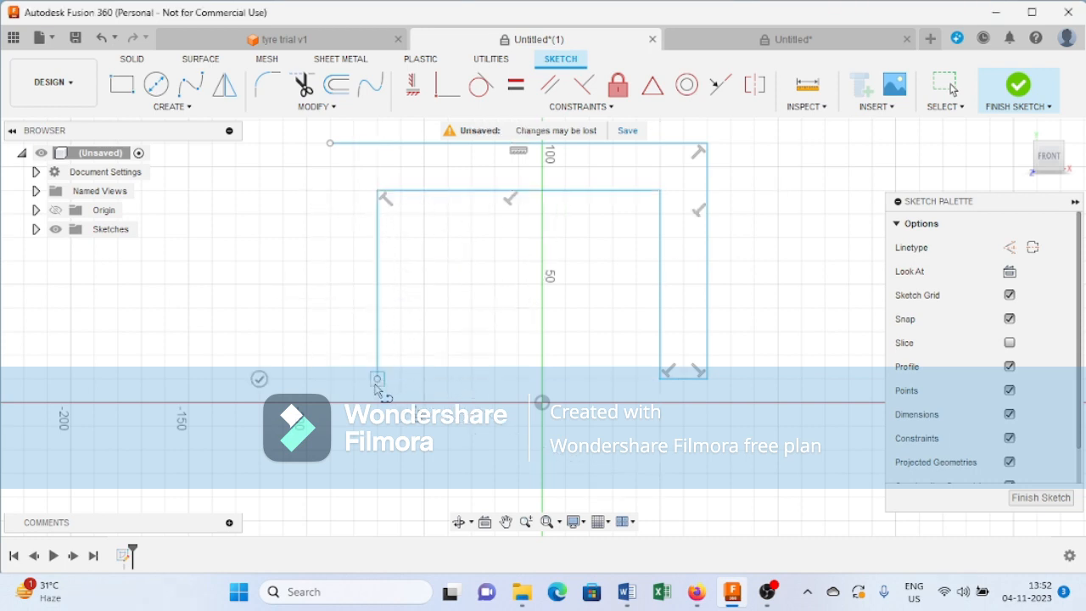
left_click(330, 144)
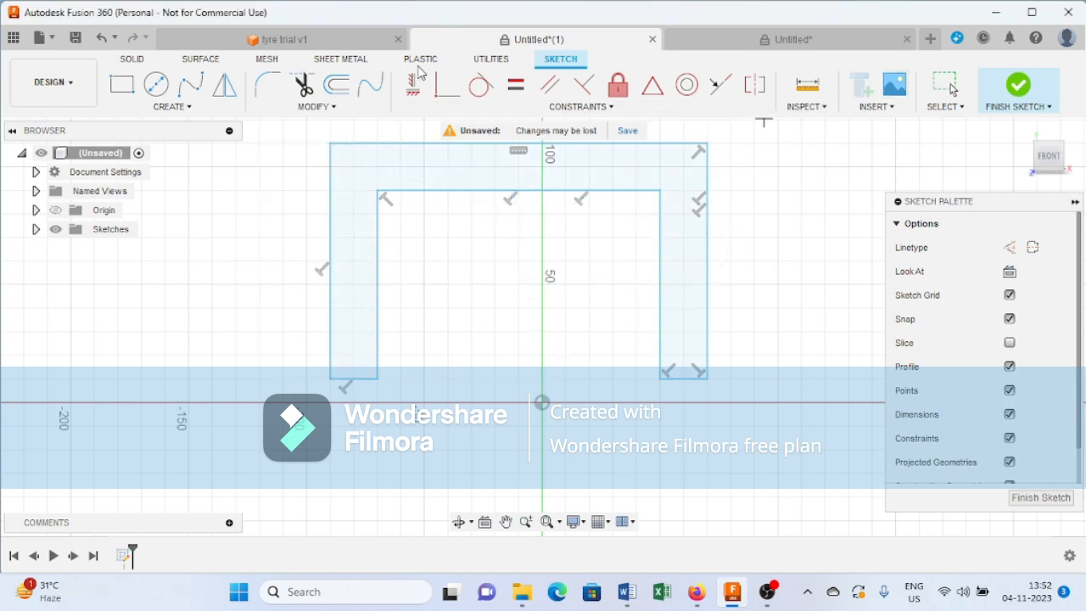
Step: Fillet both inner upper corners of the inverted-U profile with a 35 mm radius
left_click(265, 84)
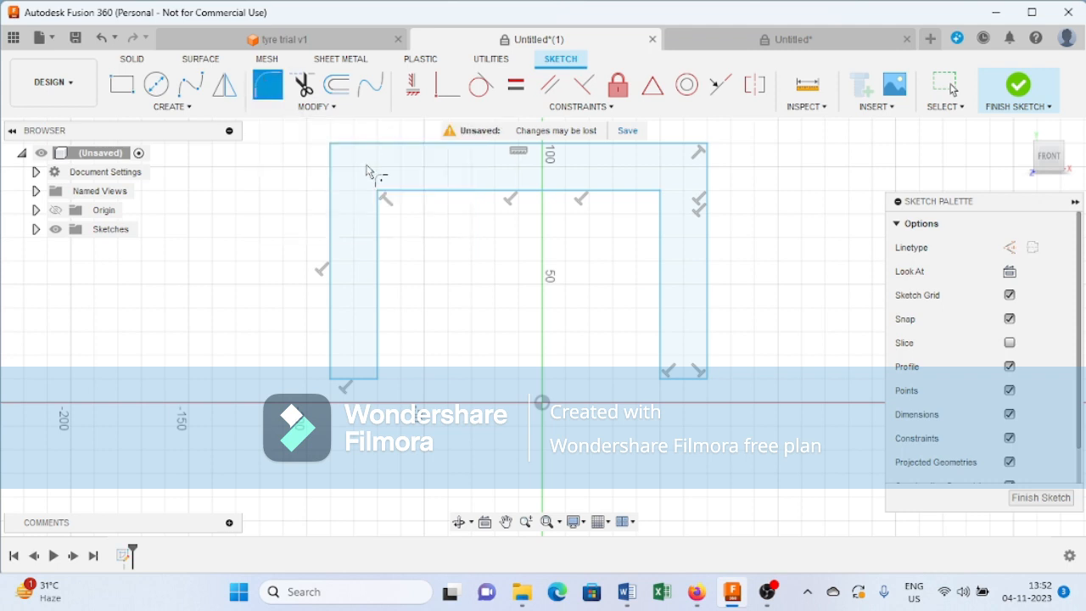
left_click(379, 193)
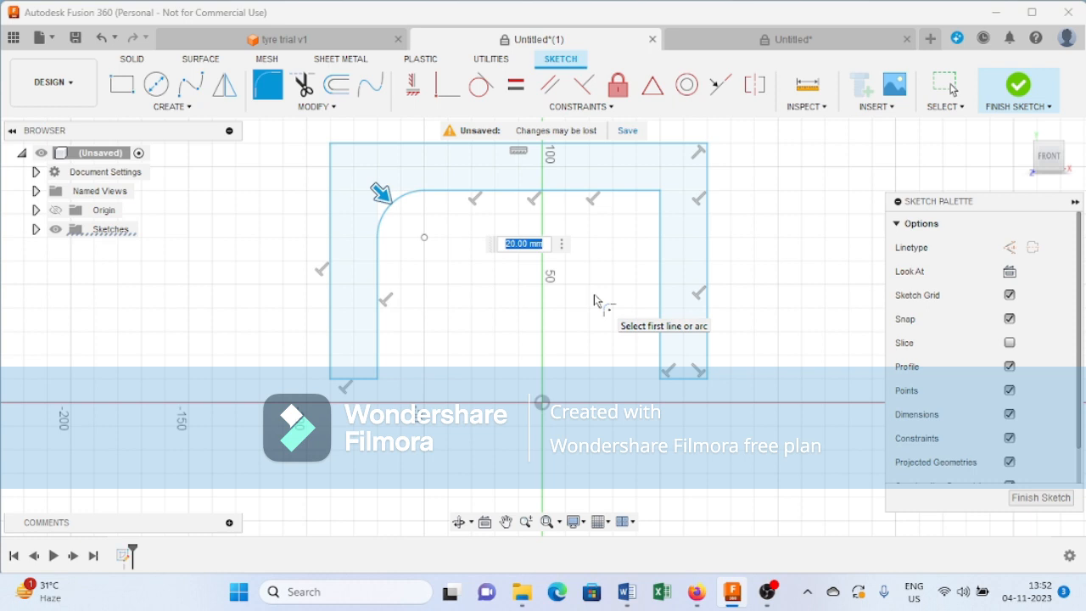
type("35")
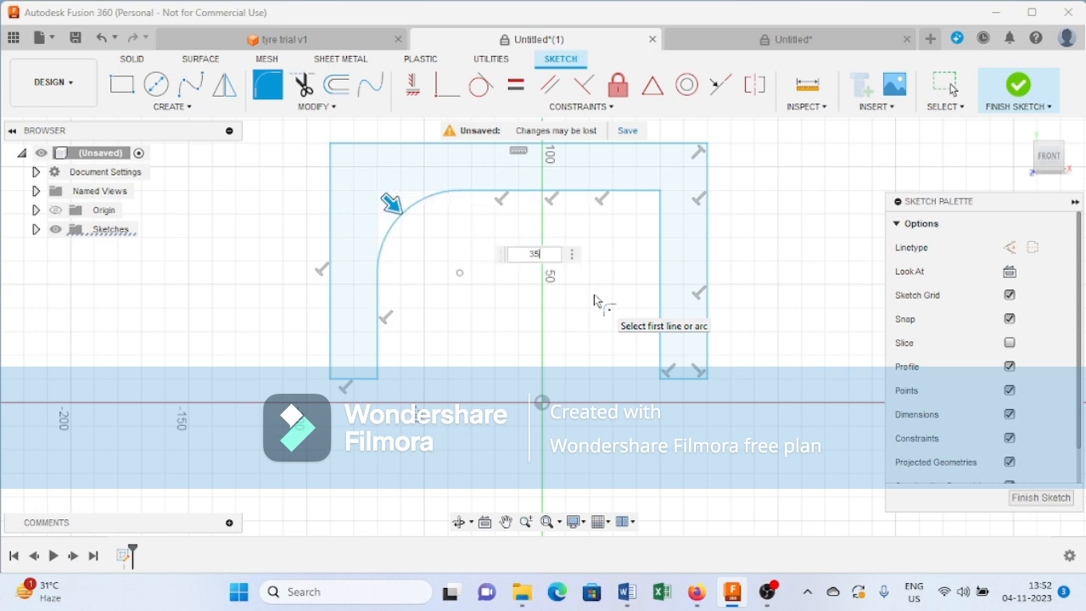
key("Return")
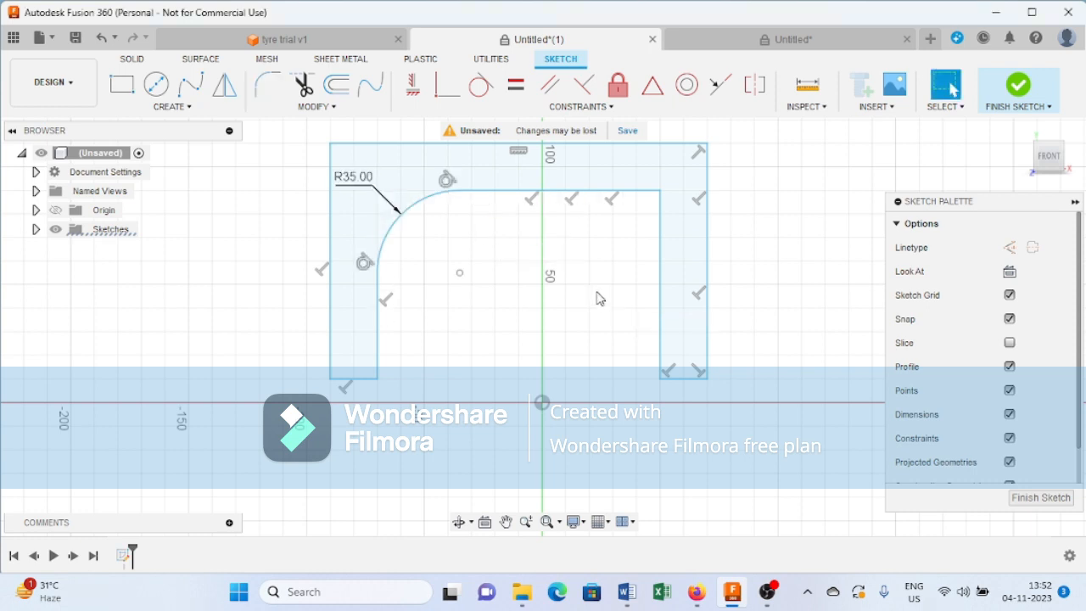
left_click(261, 95)
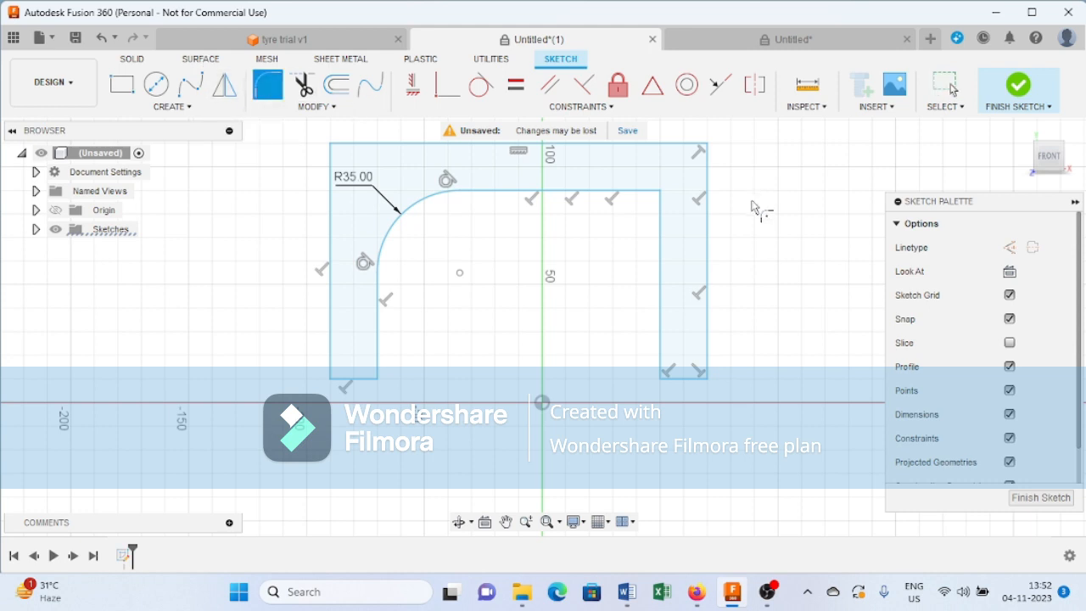
left_click(658, 194)
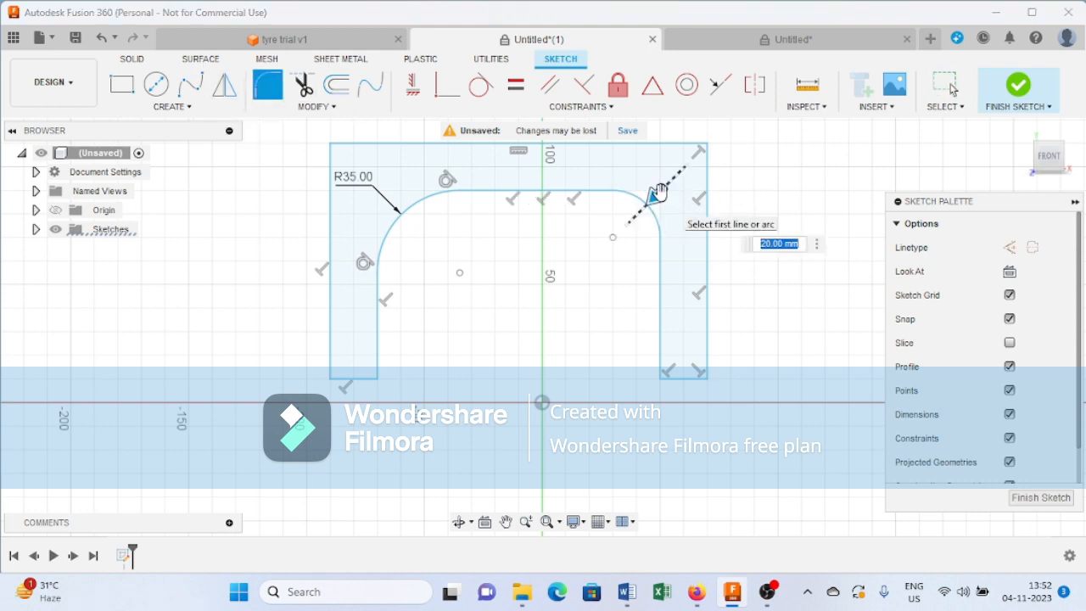
type("35")
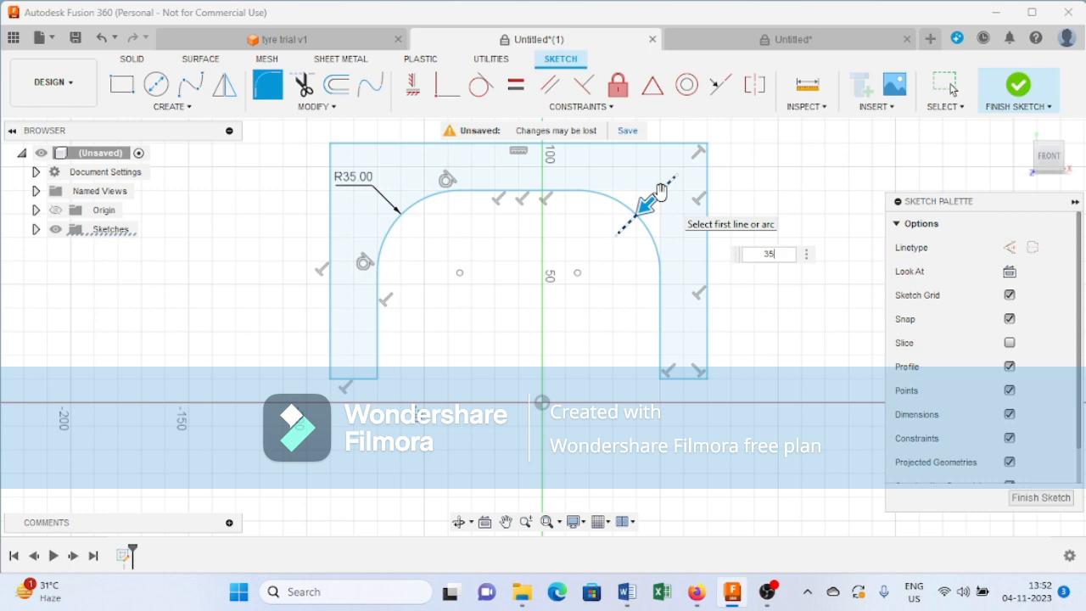
key("Return")
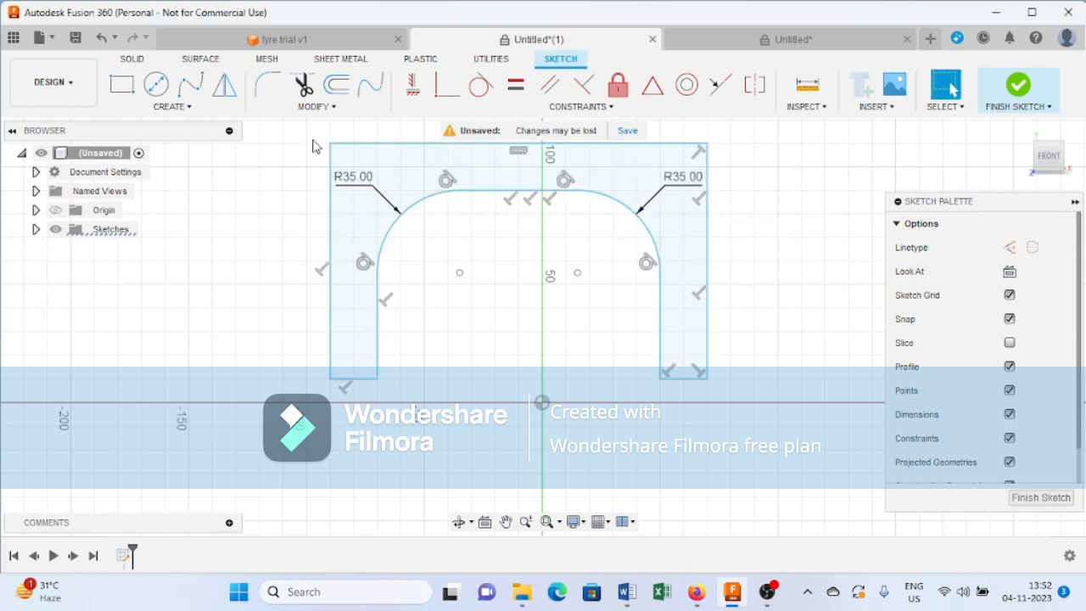
Step: Fillet both outer upper corners of the inverted-U profile with a 35 mm radius
left_click(268, 84)
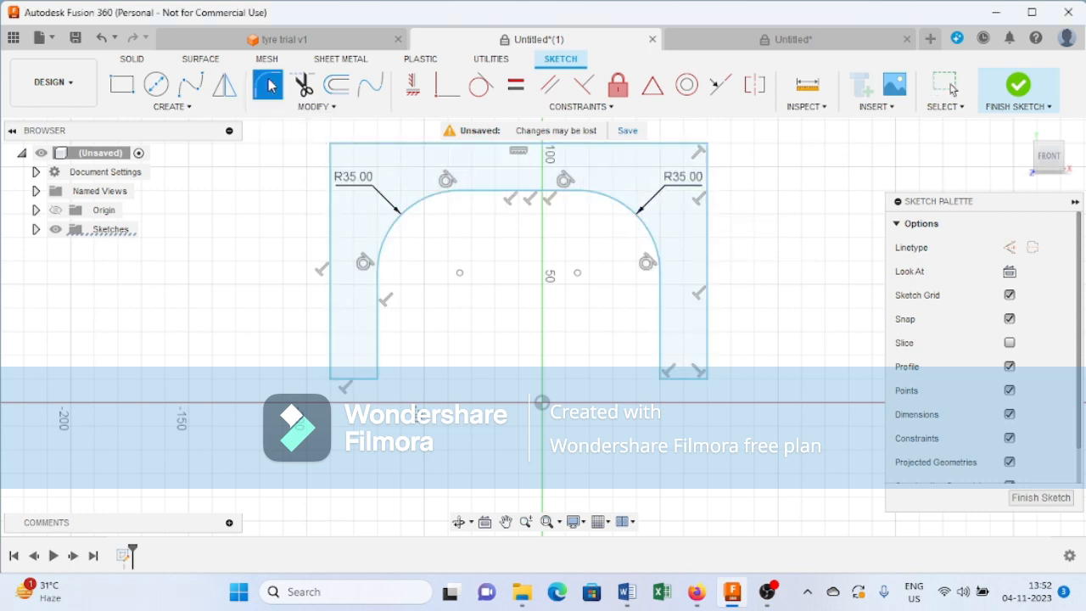
left_click(330, 146)
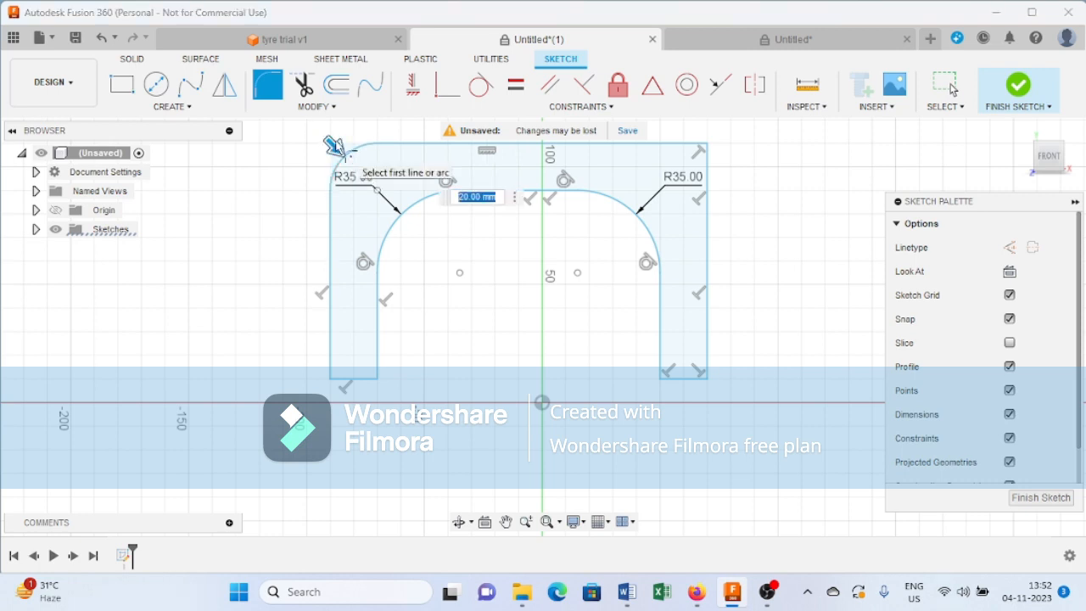
type("35")
key("Return")
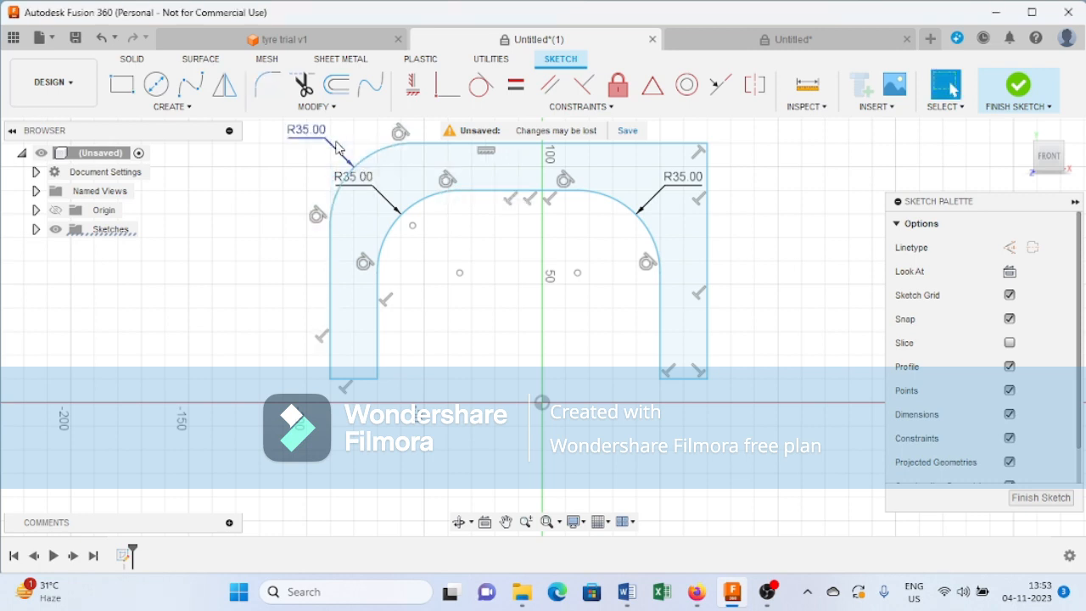
left_click(267, 84)
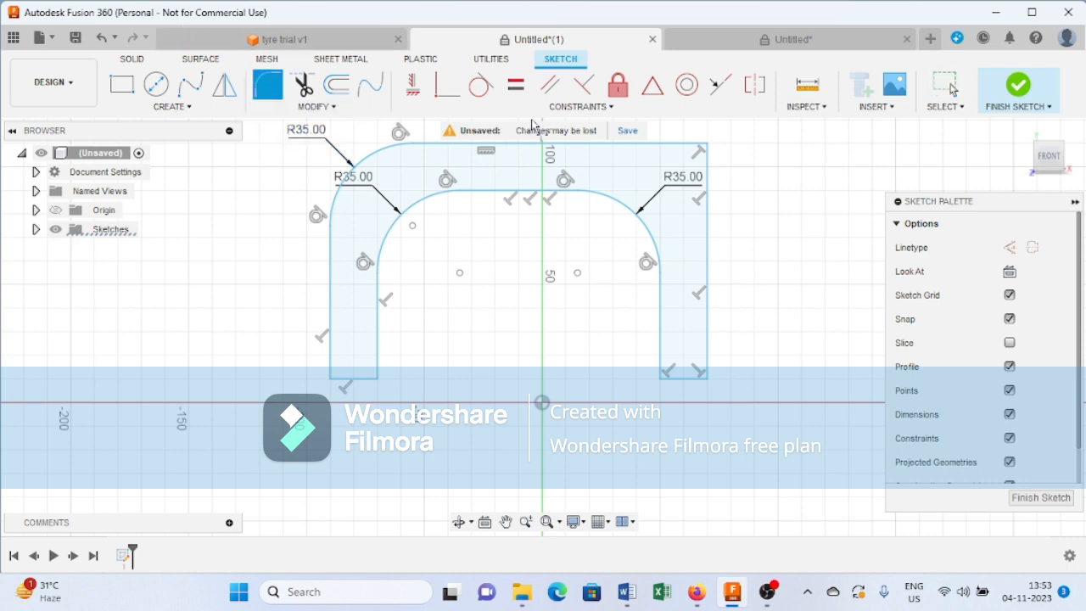
left_click(708, 146)
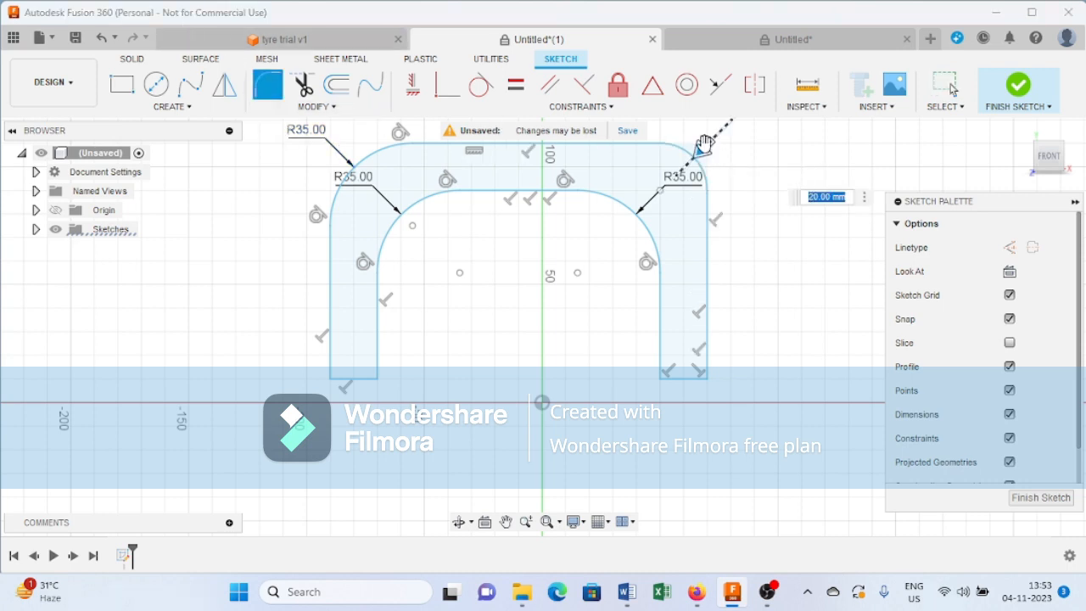
key("Return")
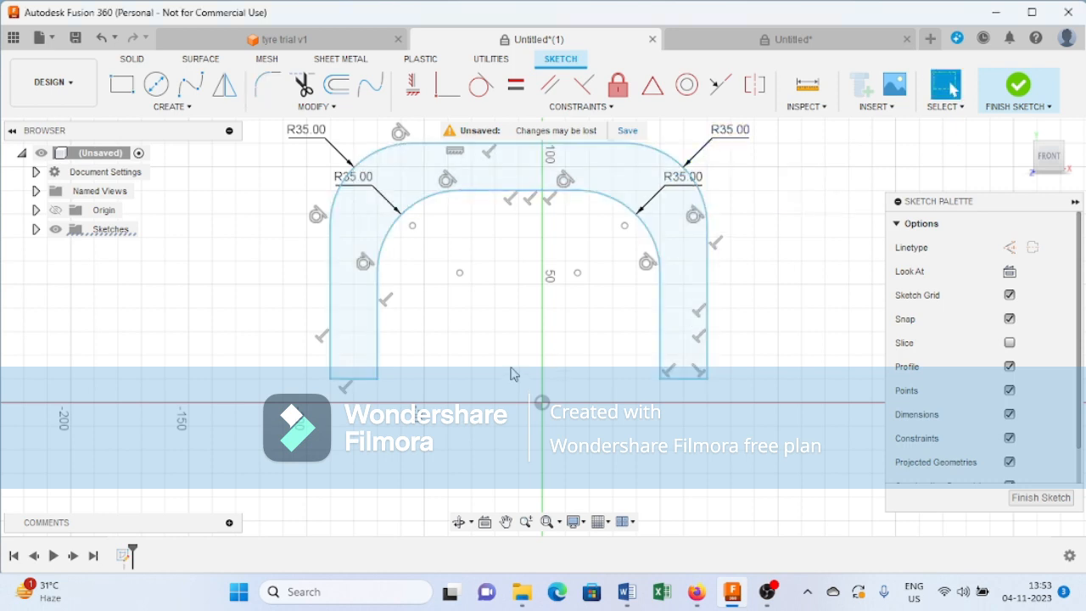
Step: Draw a horizontal line about 500 mm long below the profile and convert it to a construction line
scroll(513, 373, "down", 5)
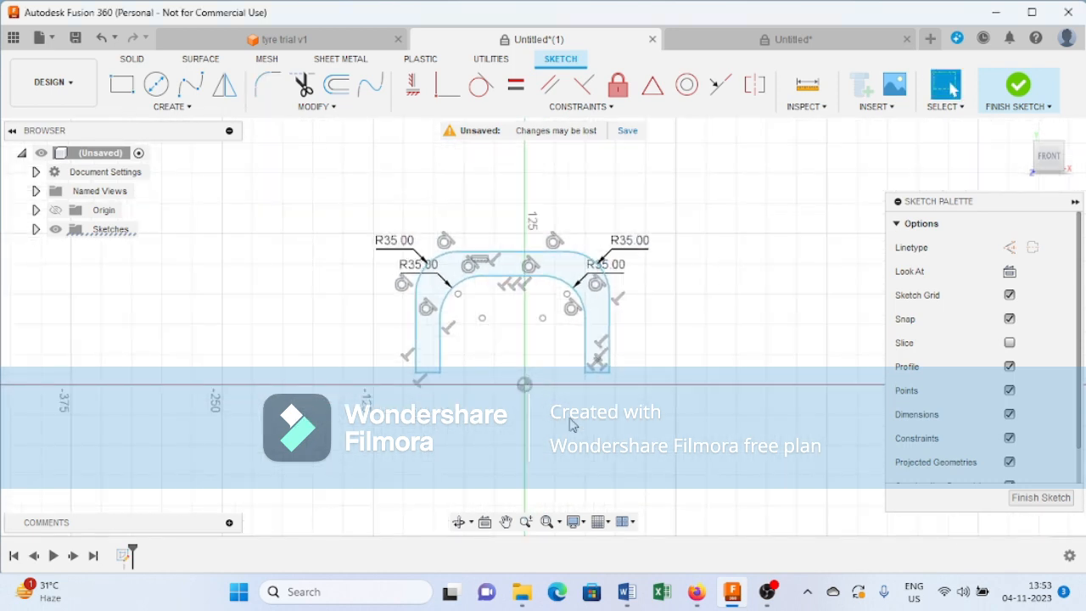
middle_click_drag(681, 361, 698, 276)
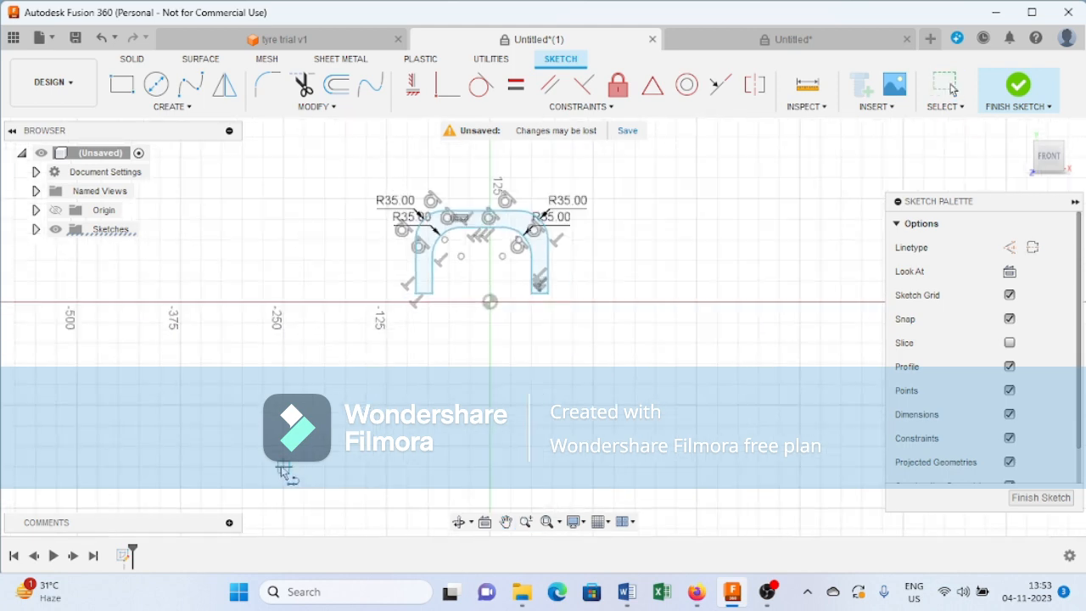
left_click(283, 467)
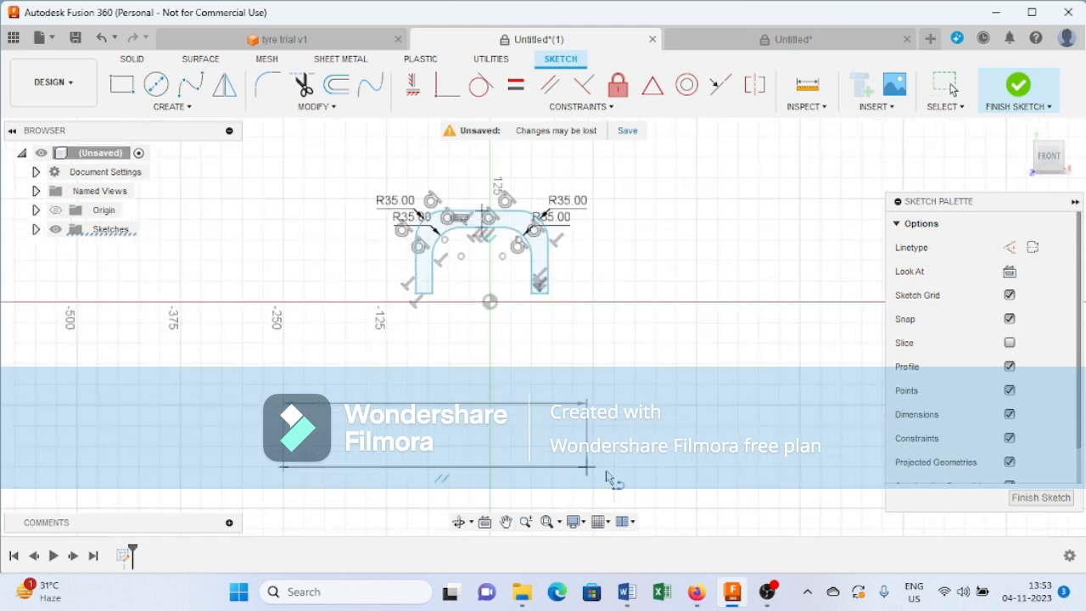
left_click(697, 466)
left_click_drag(696, 466, 984, 281)
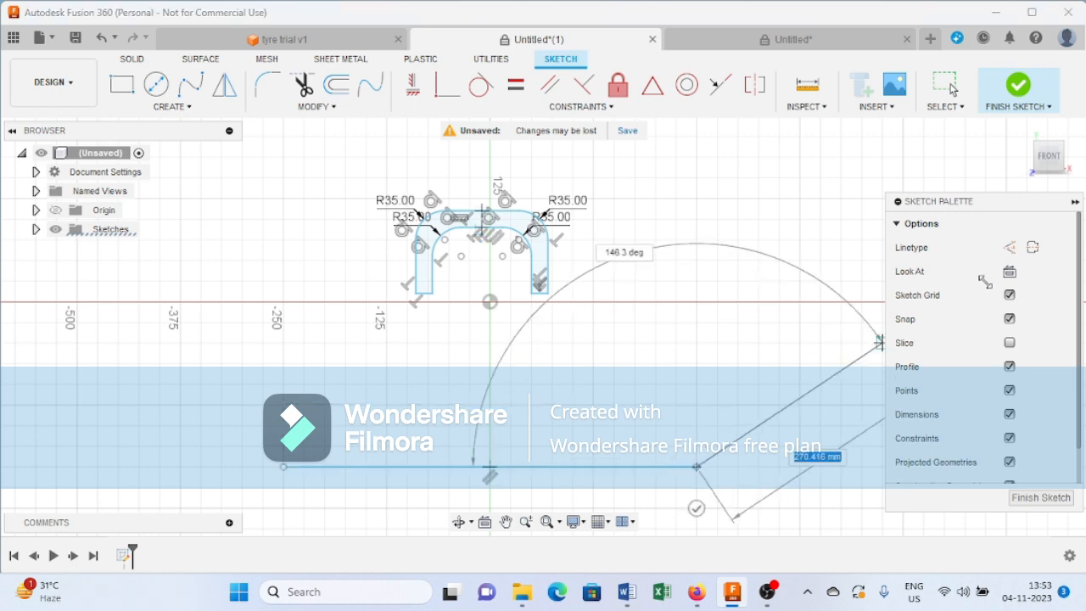
key("Escape")
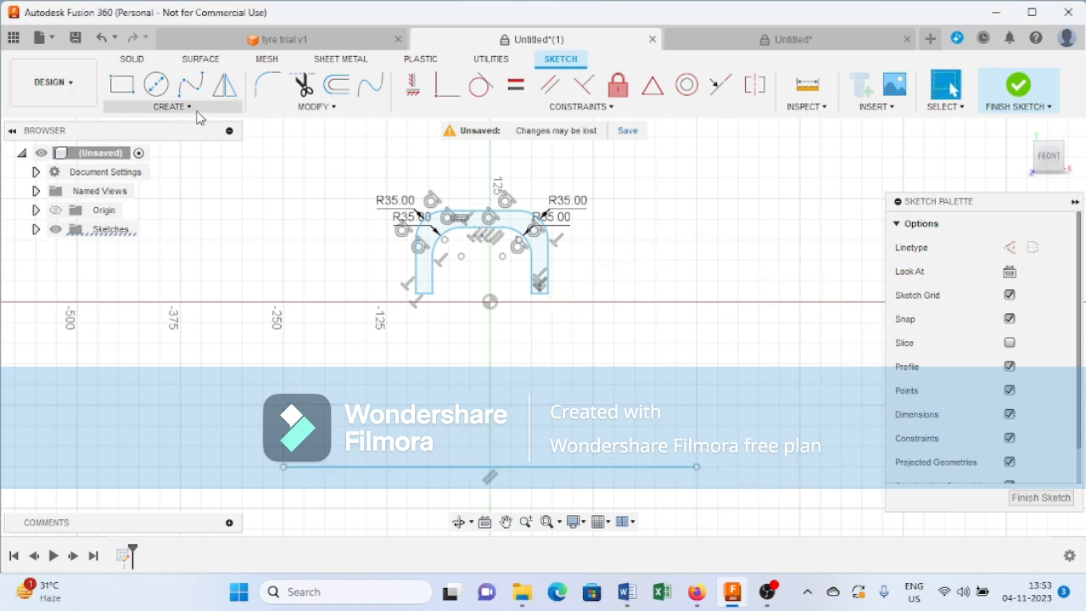
left_click(396, 468)
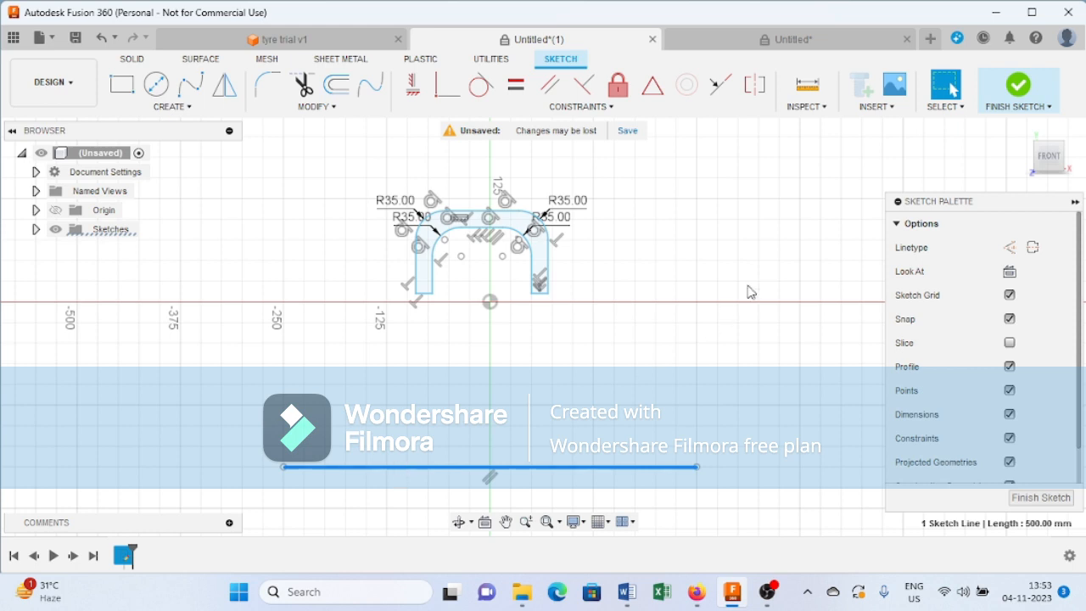
left_click(1009, 247)
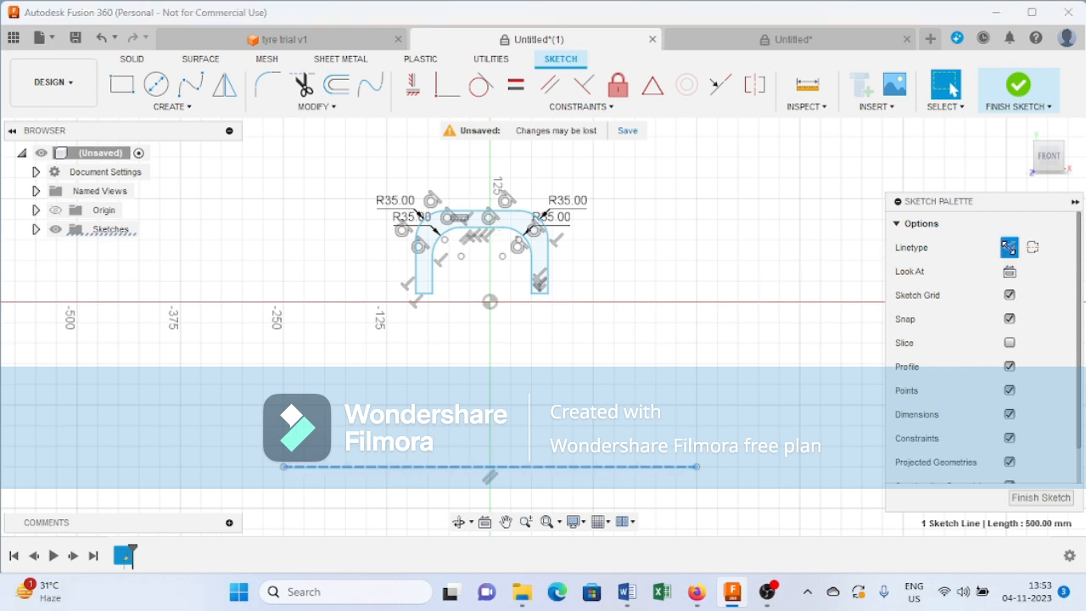
Step: Dimension the distance from the profile's upper edge to the construction line as 300 mm and finish the sketch
left_click(167, 109)
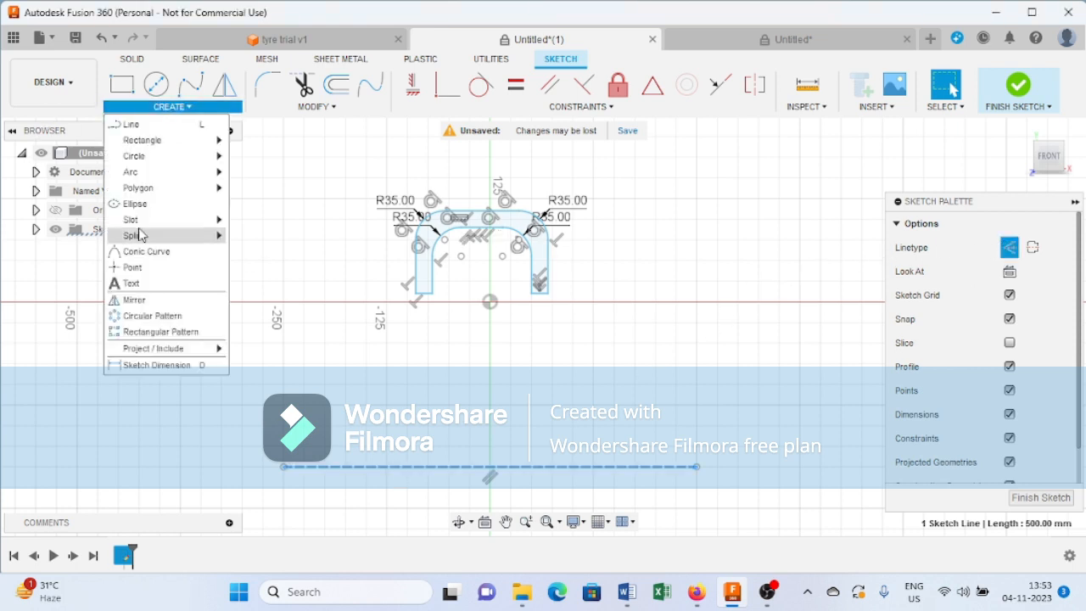
left_click(136, 366)
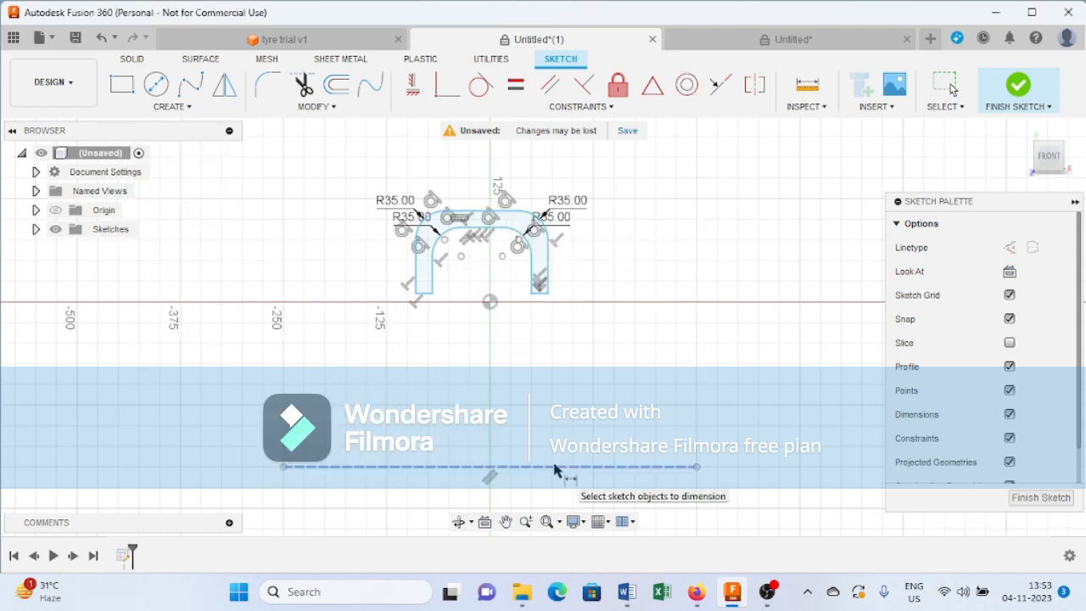
left_click(512, 213)
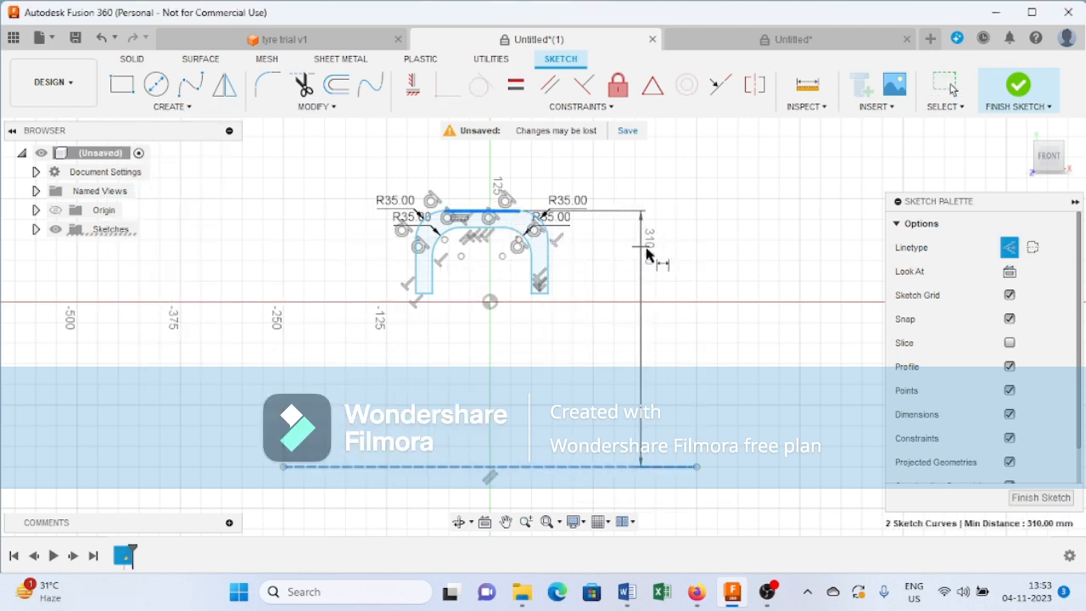
left_click(720, 298)
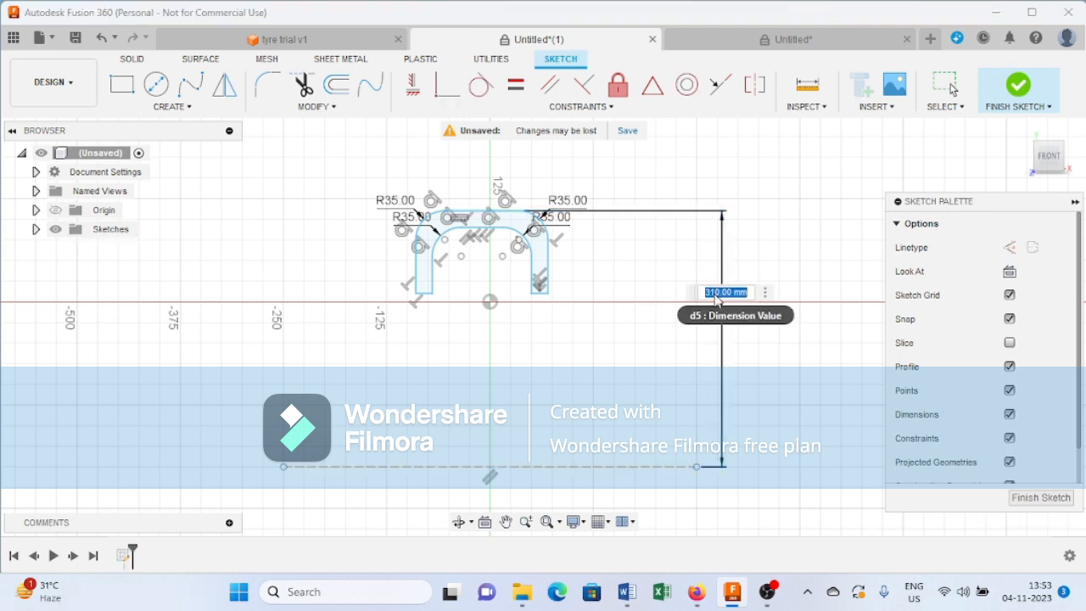
type("300")
key("Return")
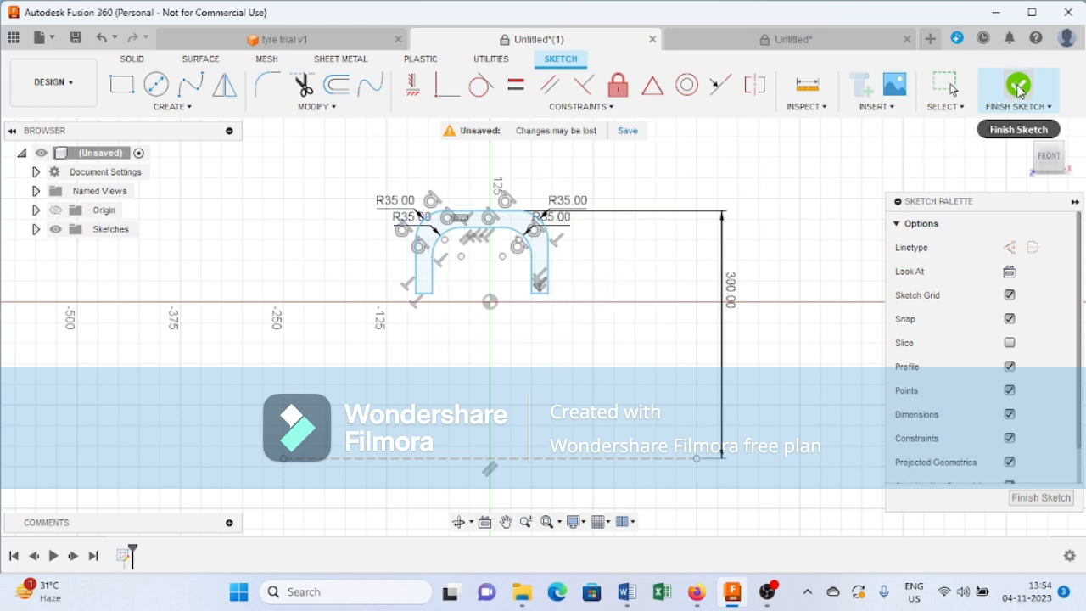
left_click(1019, 86)
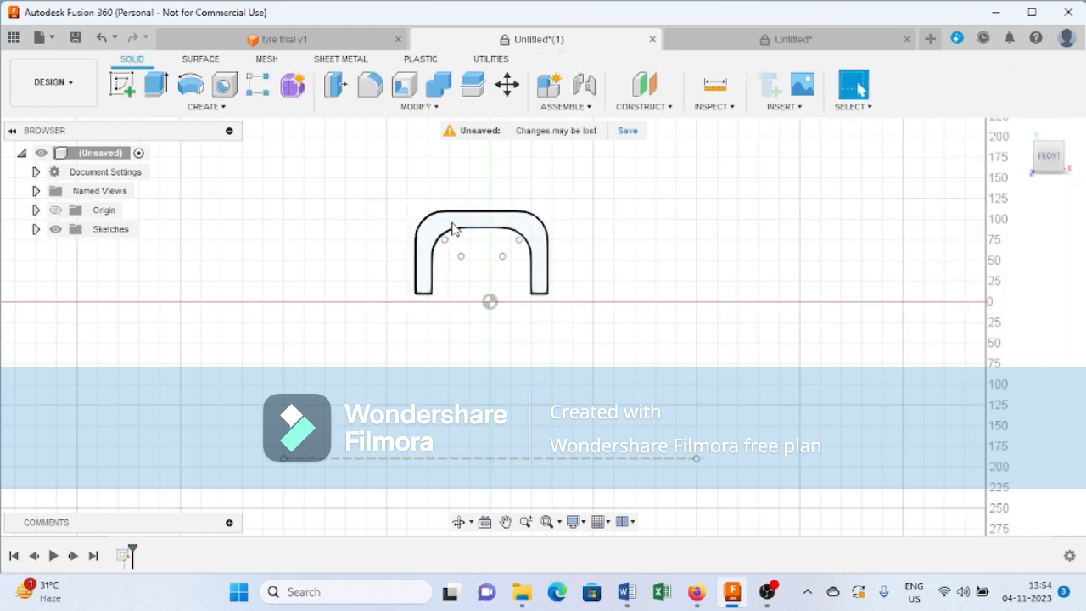
Step: Revolve the inverted-U profile 360 degrees around the construction line as a new body
left_click(191, 84)
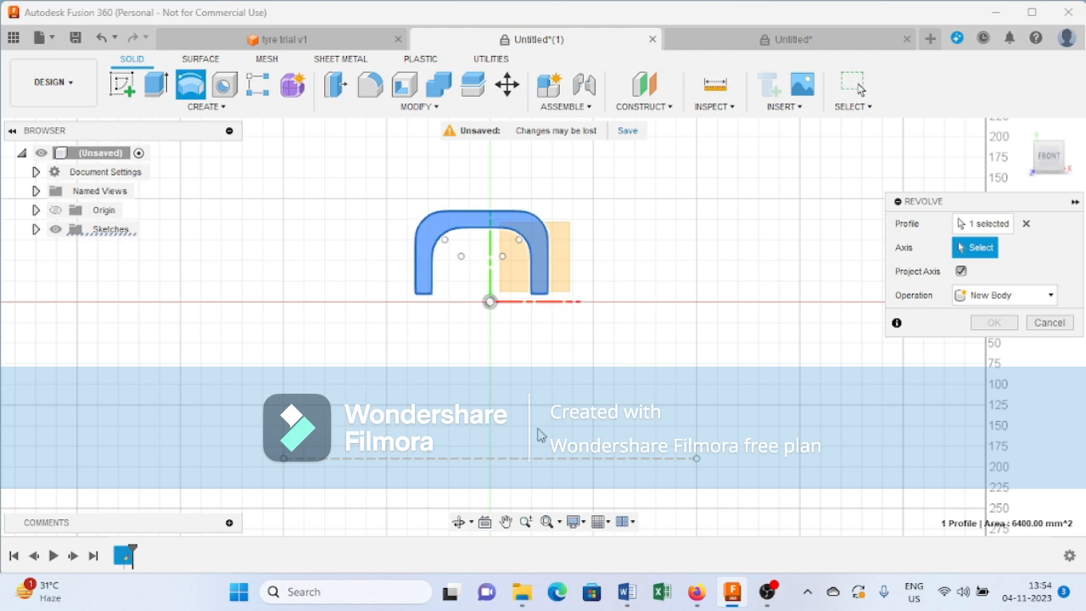
left_click(523, 459)
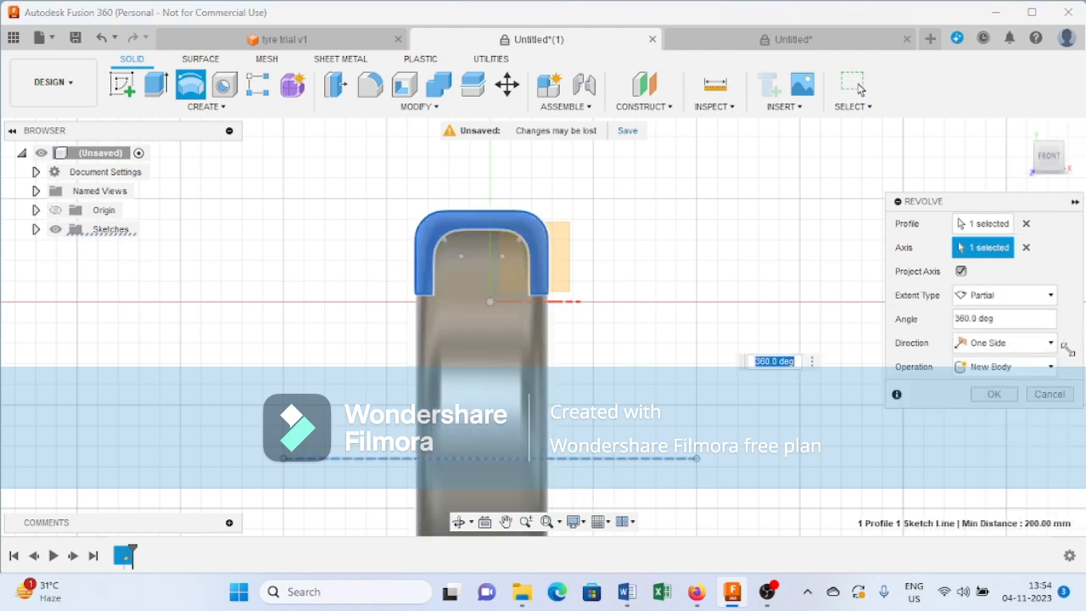
left_click(993, 395)
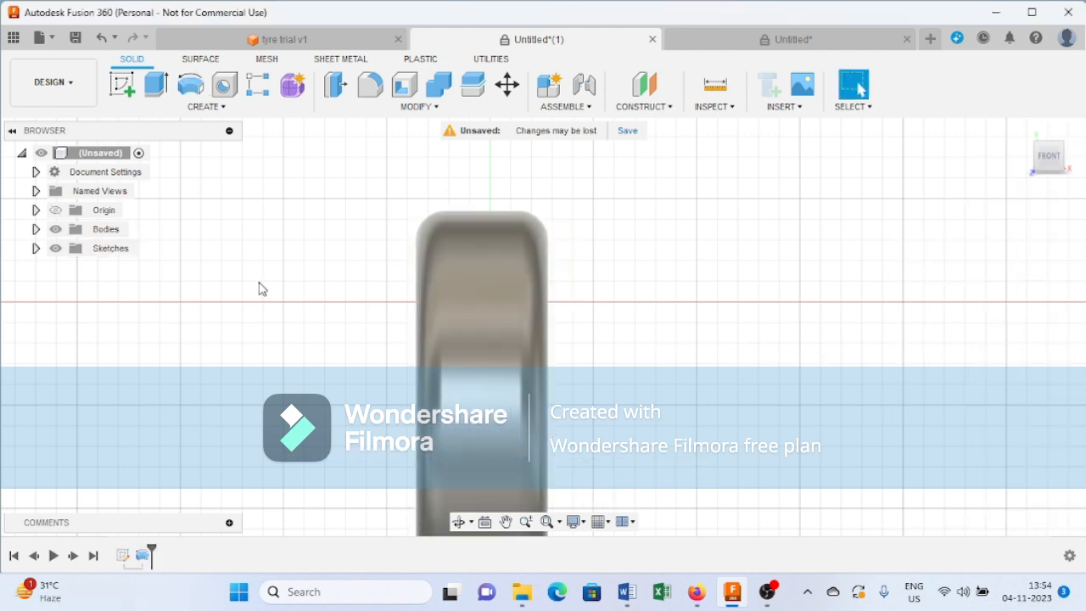
Step: Cut a groove around the tyre with a circular Pipe of 20 mm section size along the outer circular edge
mouse_move(252, 309)
middle_mouse_down("shift")
mouse_move(254, 298)
mouse_move(303, 291)
mouse_move(261, 297)
mouse_move(266, 317)
middle_mouse_up("shift")
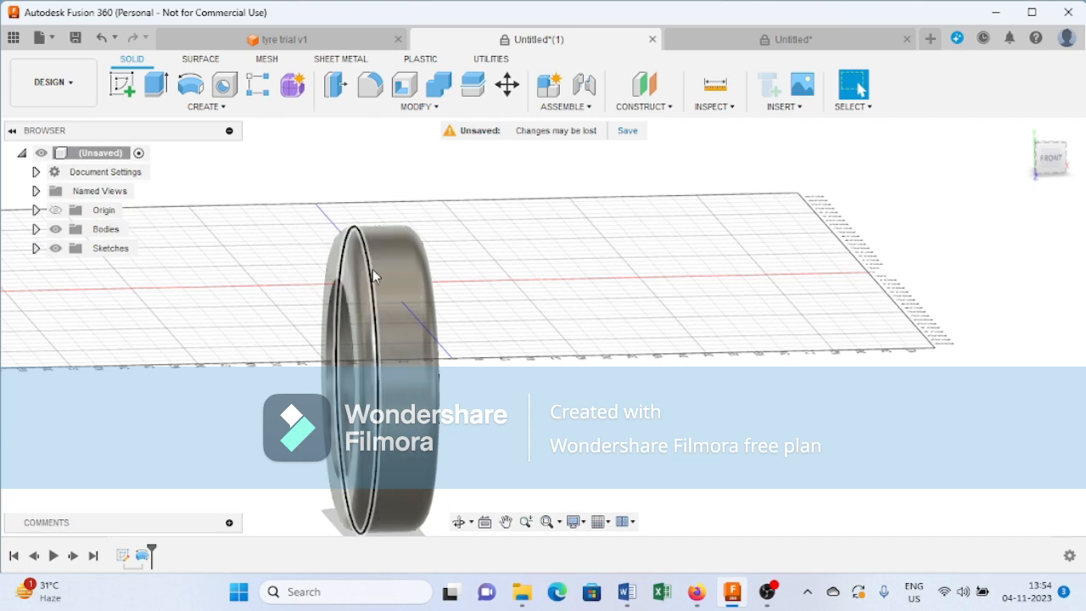
middle_click_drag(340, 236, 430, 286, "shift")
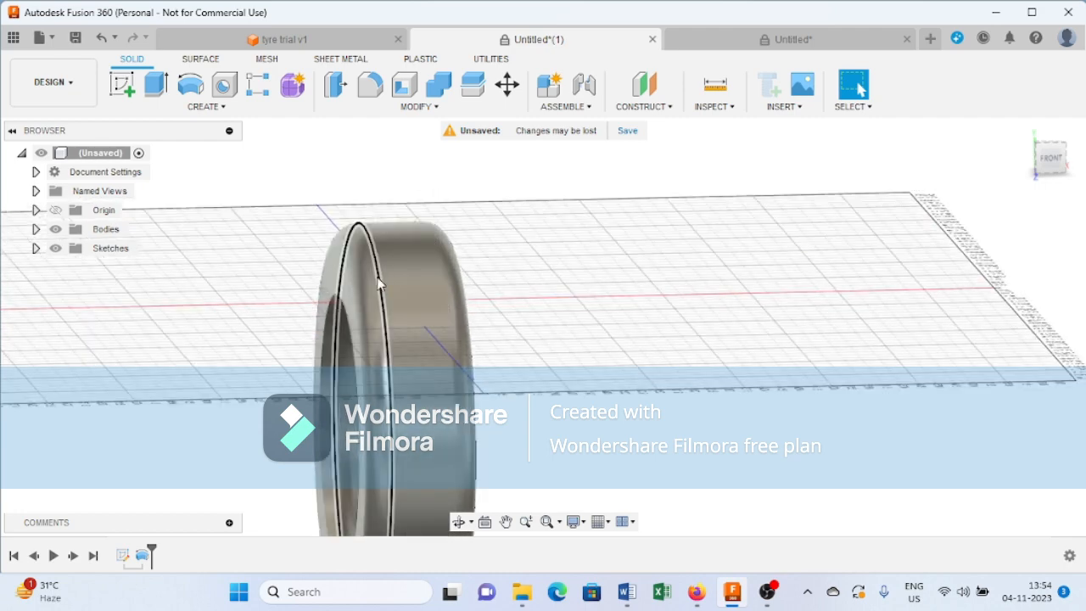
left_click(379, 284)
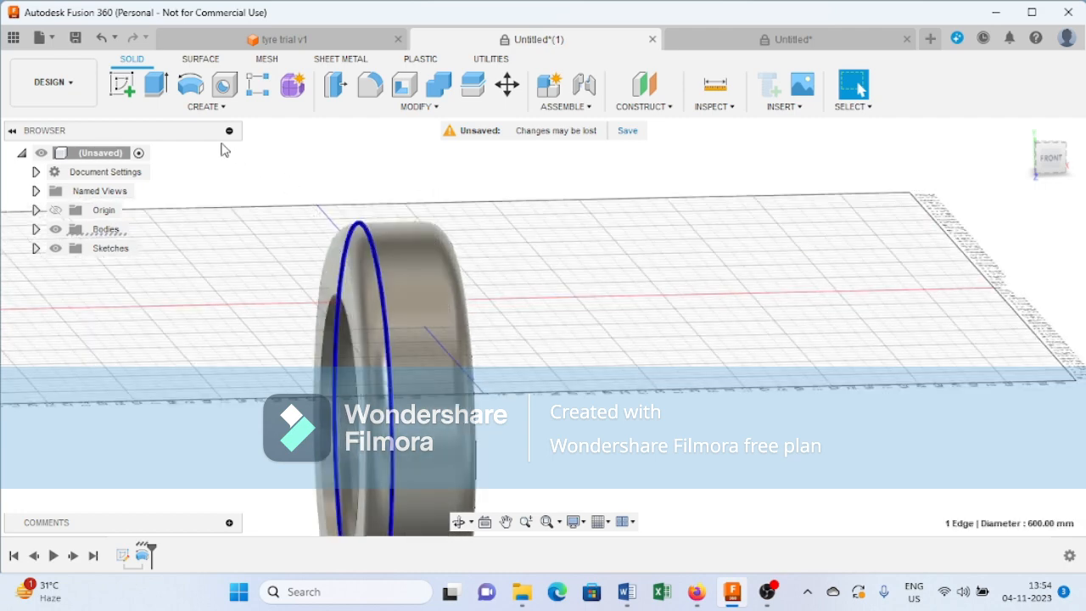
left_click(202, 108)
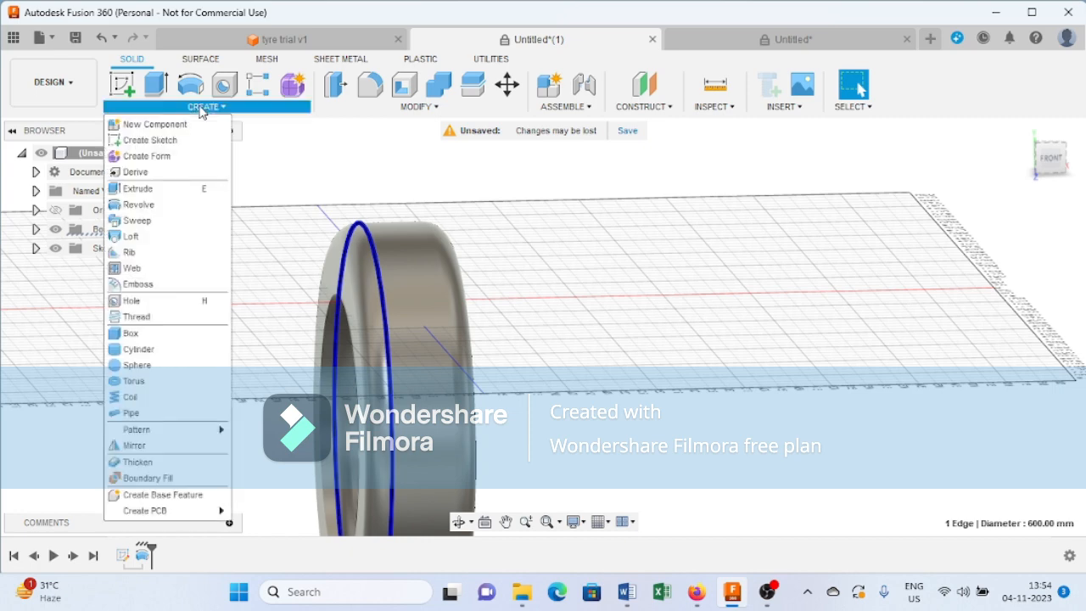
left_click(156, 414)
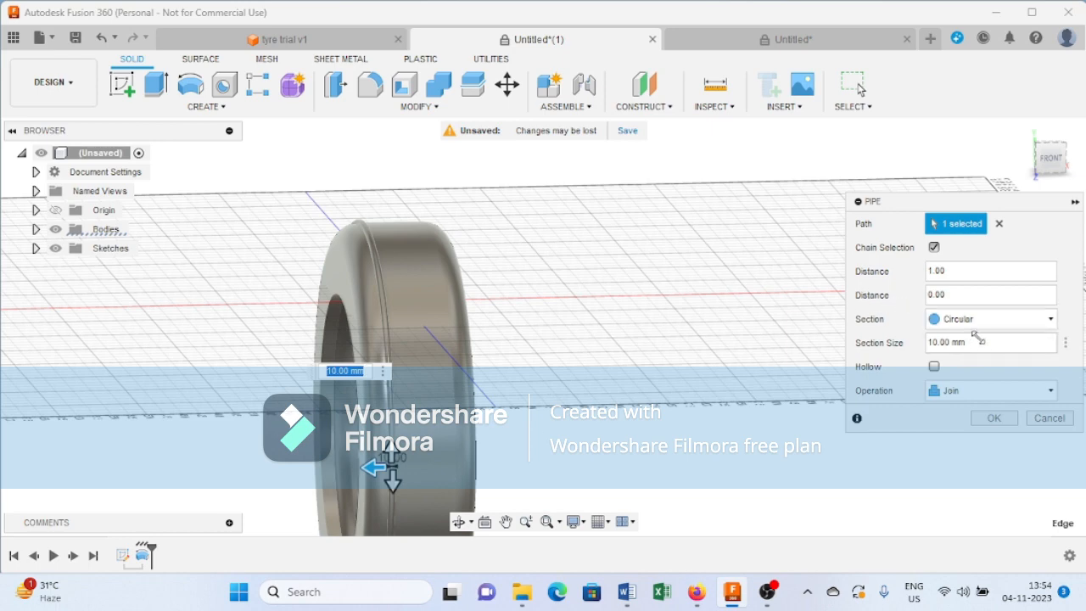
left_click(936, 342)
type("2")
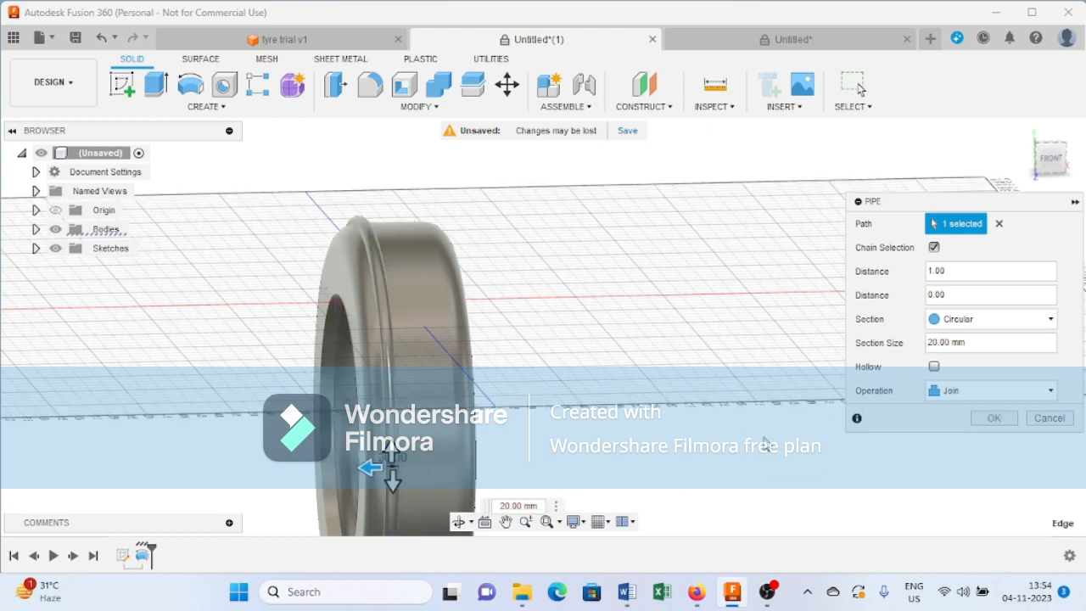
left_click(1022, 390)
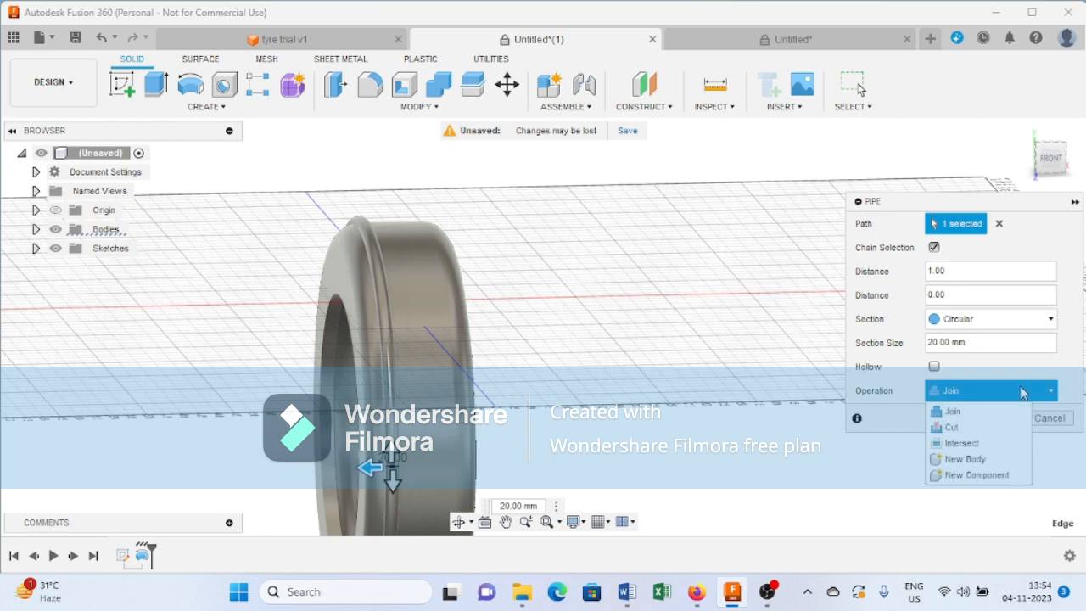
left_click(980, 427)
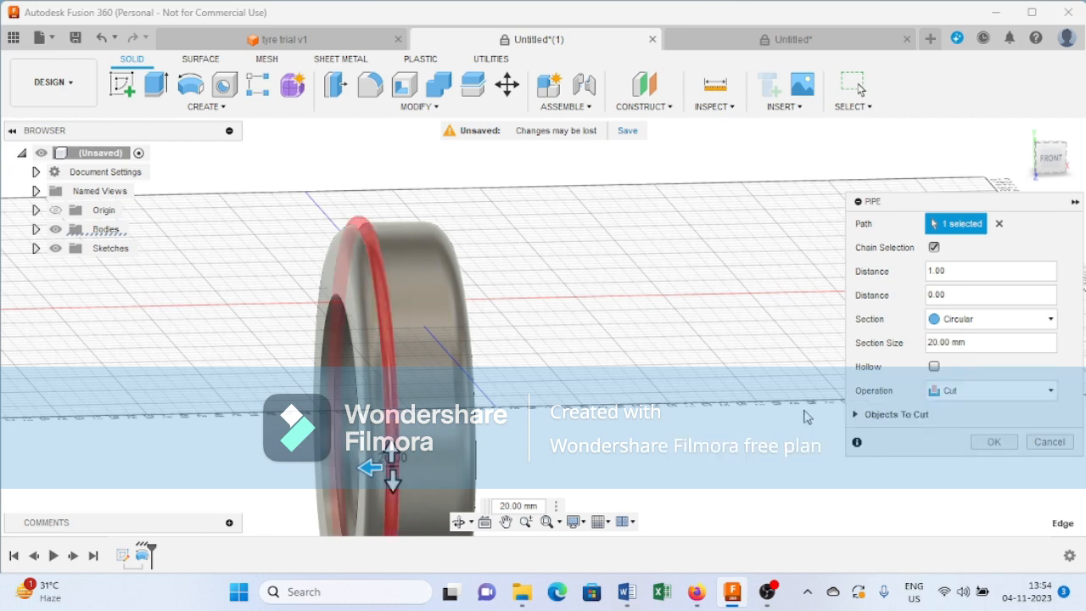
left_click(991, 443)
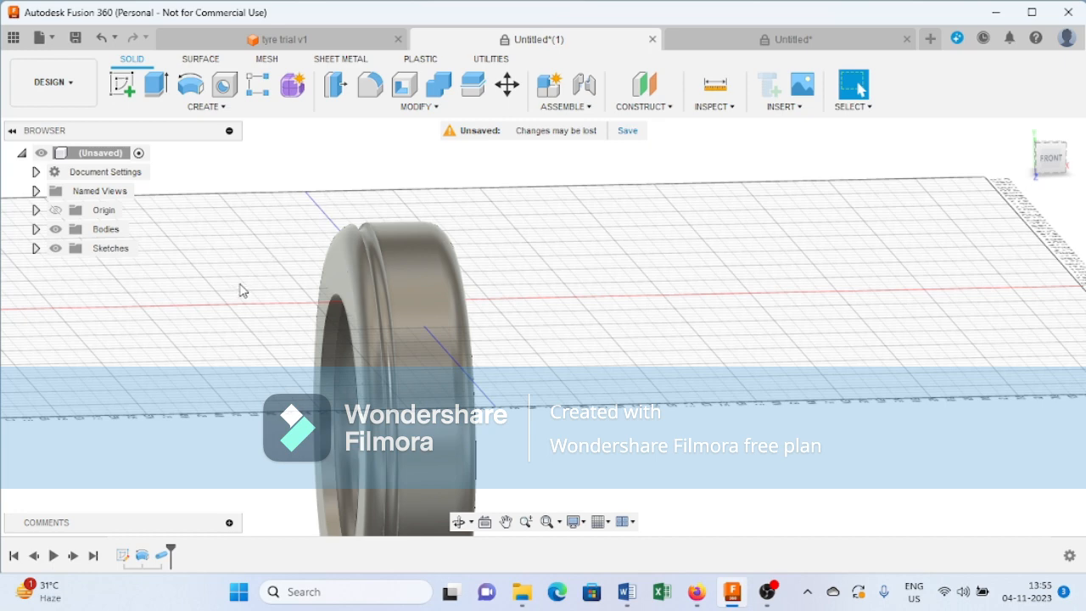
Step: Pattern the pipe groove feature rectangularly along the horizontal red axis with quantity 4 over a 100 mm extent
middle_click_drag(240, 291, 425, 215)
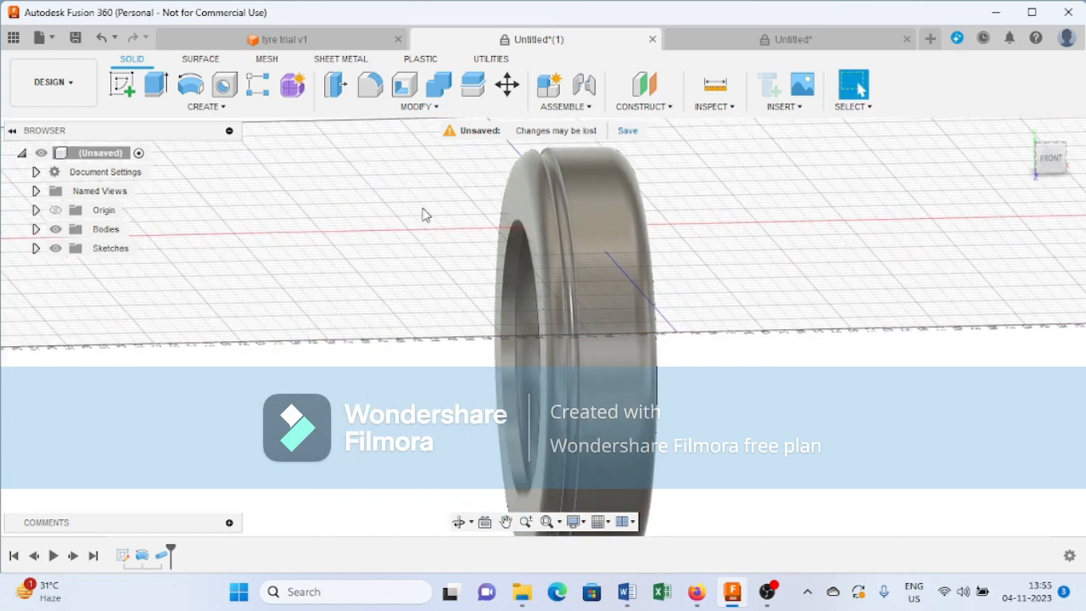
left_click(219, 108)
mouse_move(161, 437)
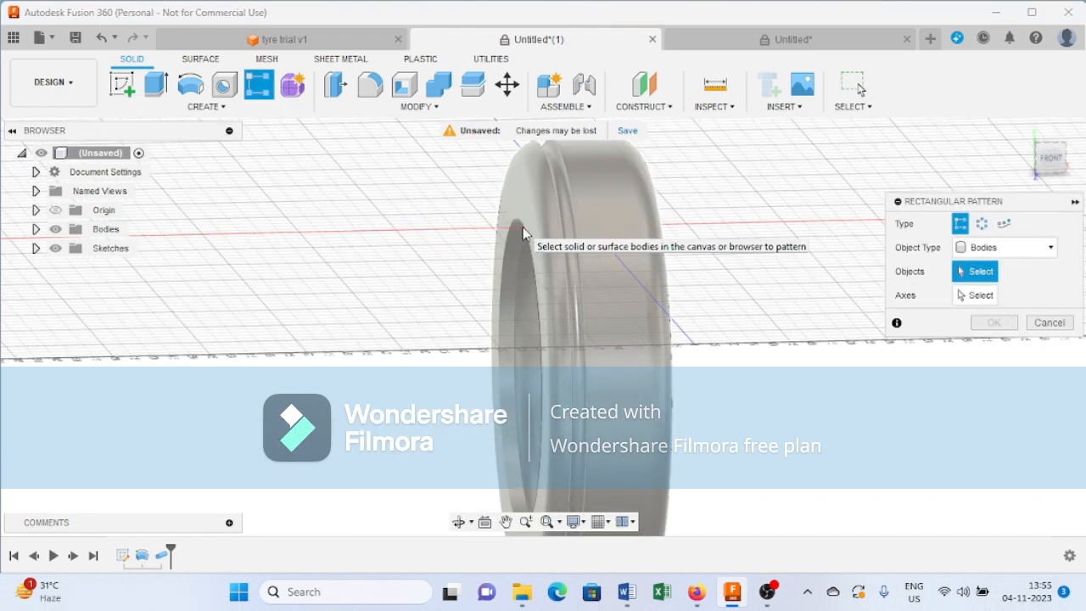
left_click(1018, 247)
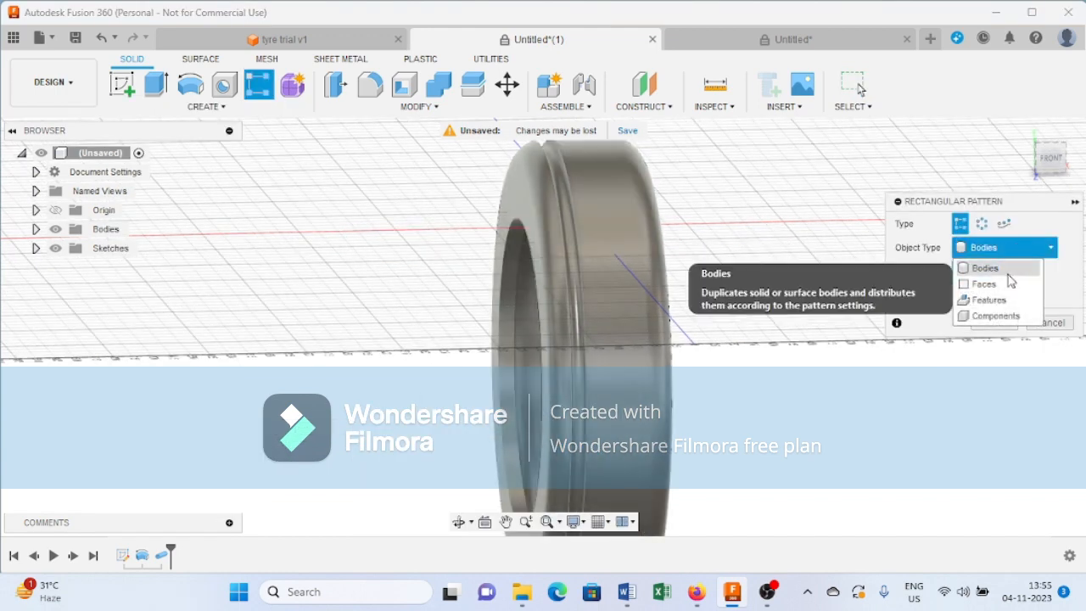
left_click(1010, 301)
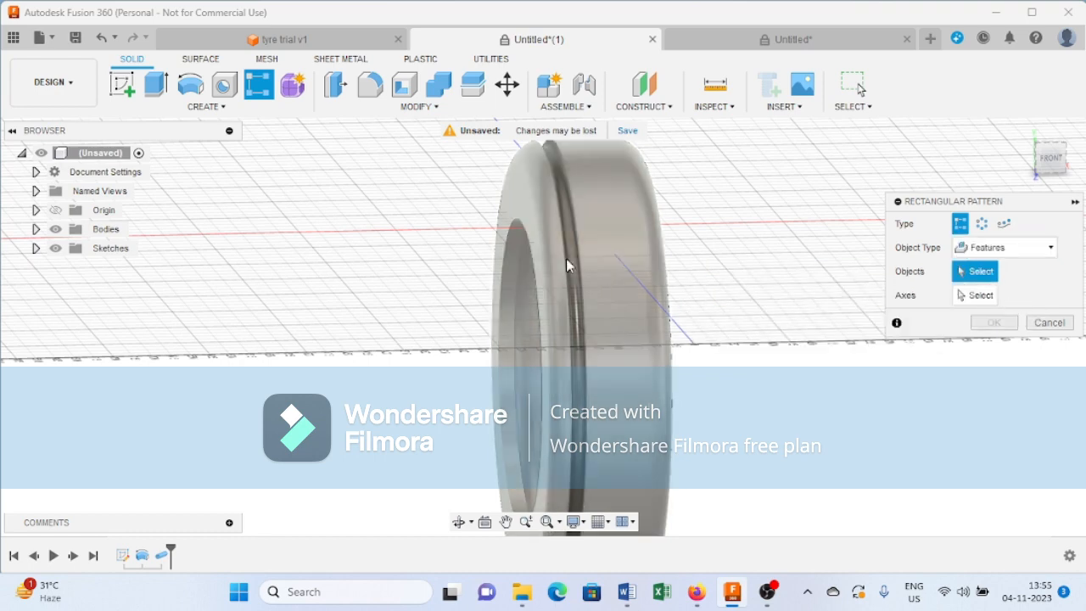
left_click(576, 268)
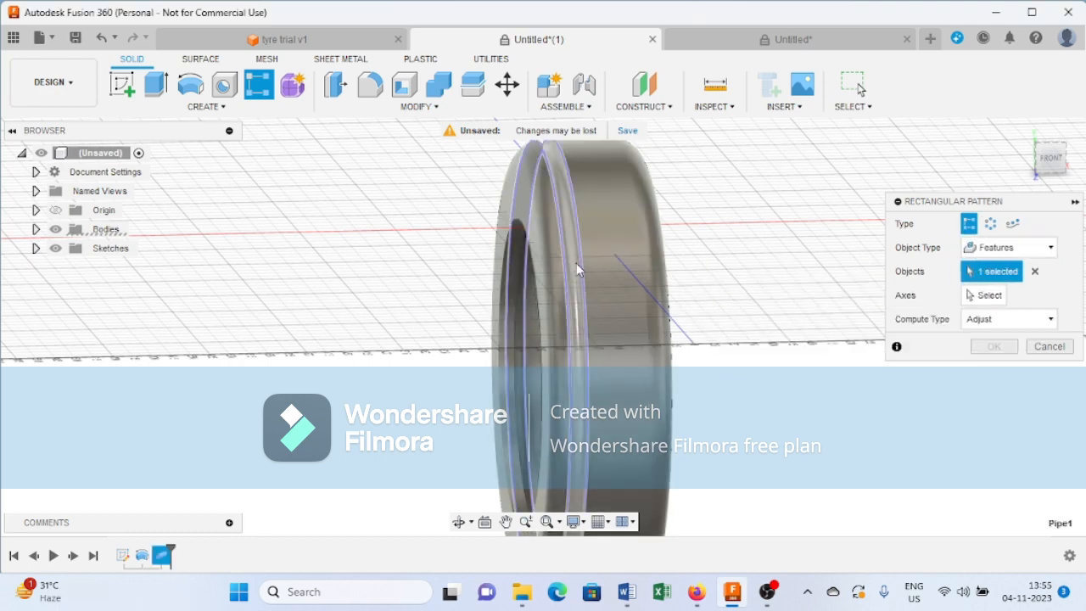
left_click(984, 295)
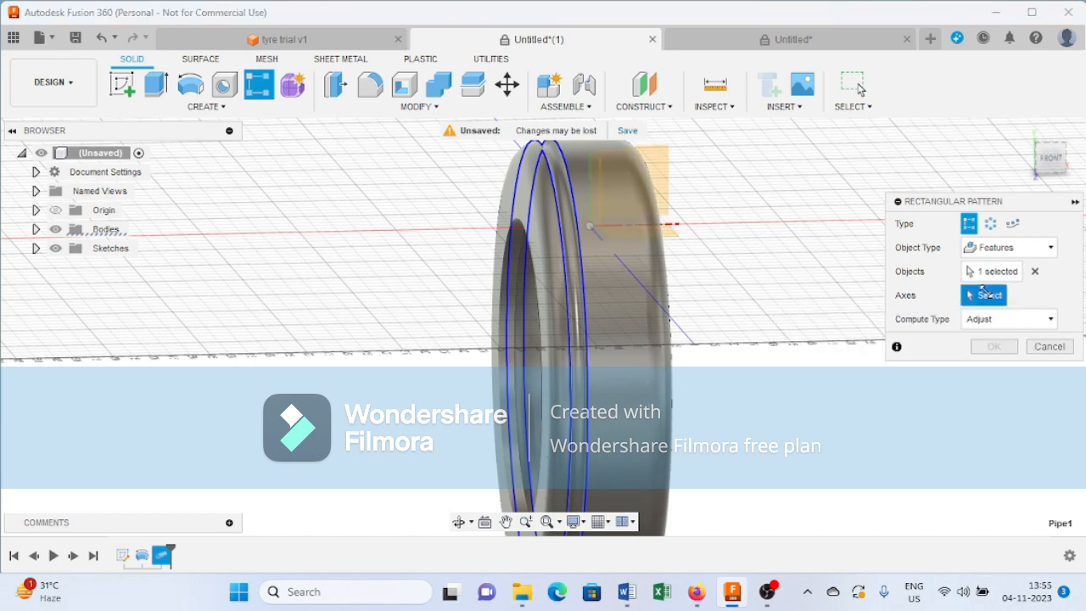
left_click(674, 226)
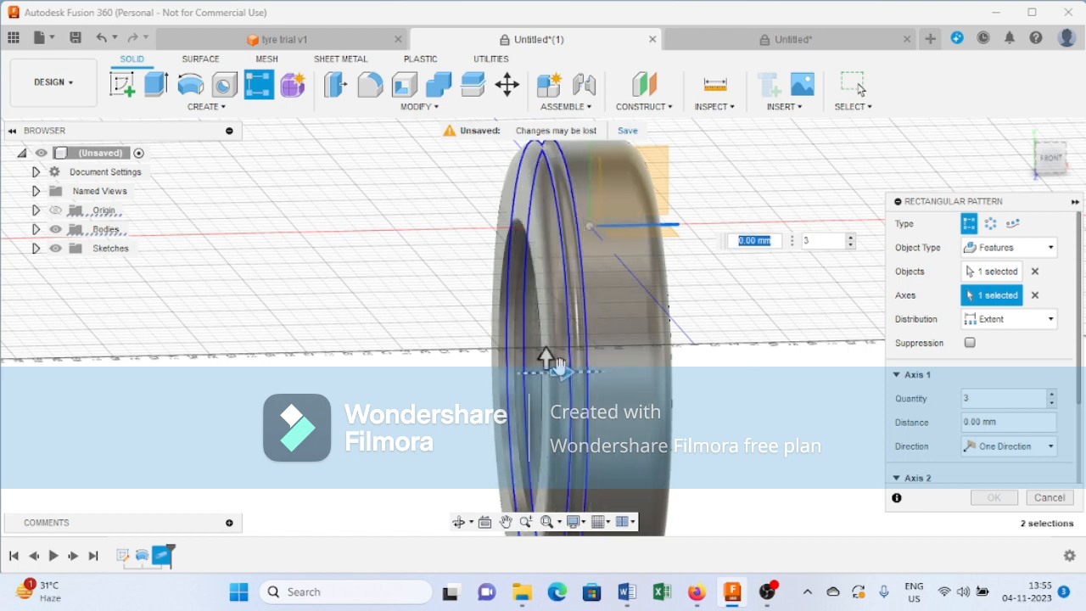
key("Tab")
left_click(982, 396)
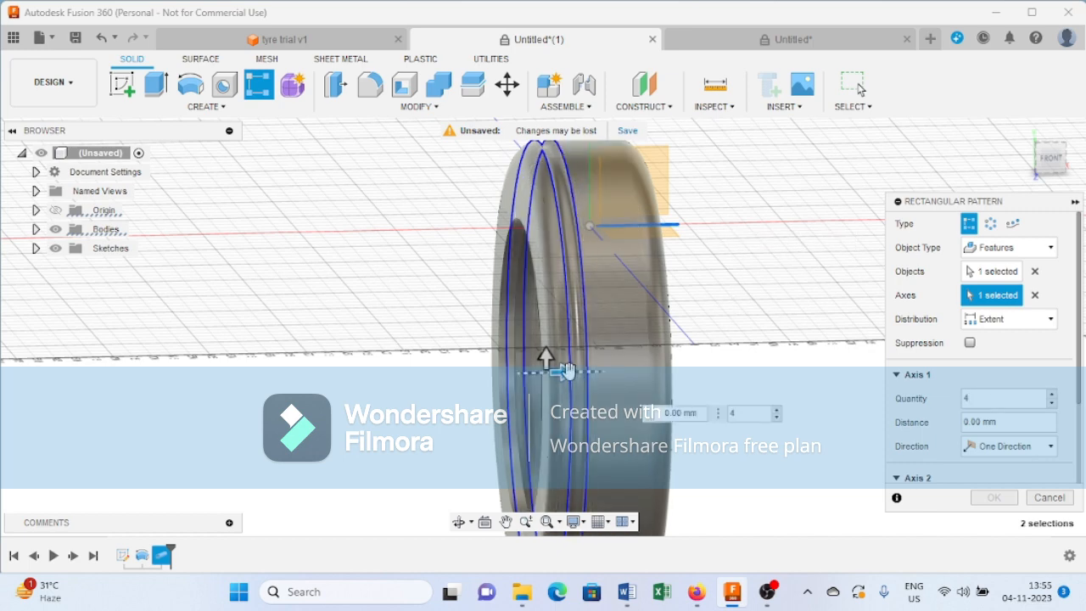
left_click_drag(563, 371, 645, 383)
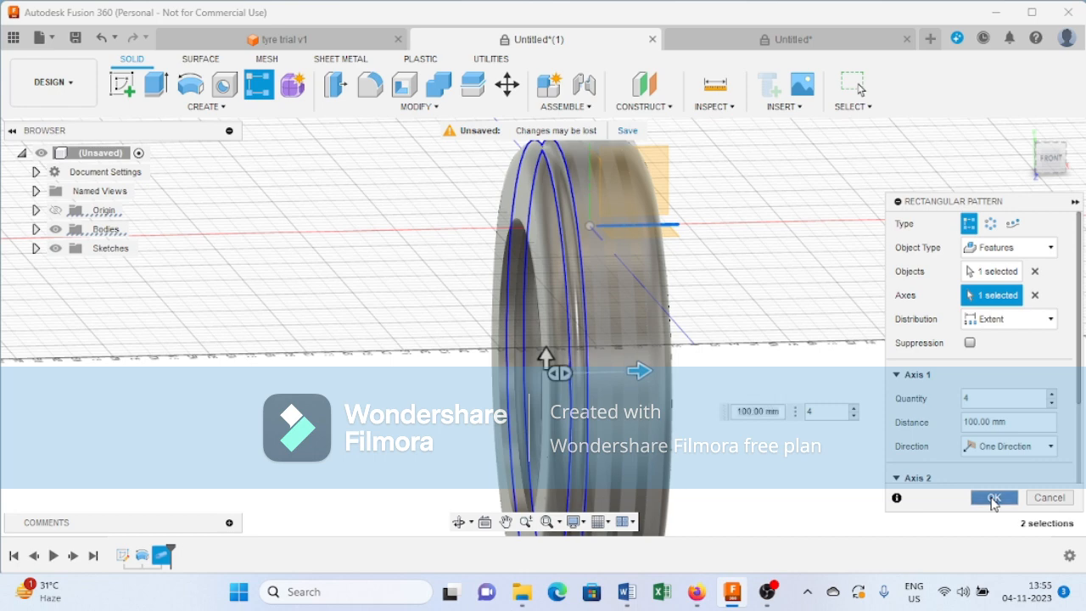
left_click(994, 500)
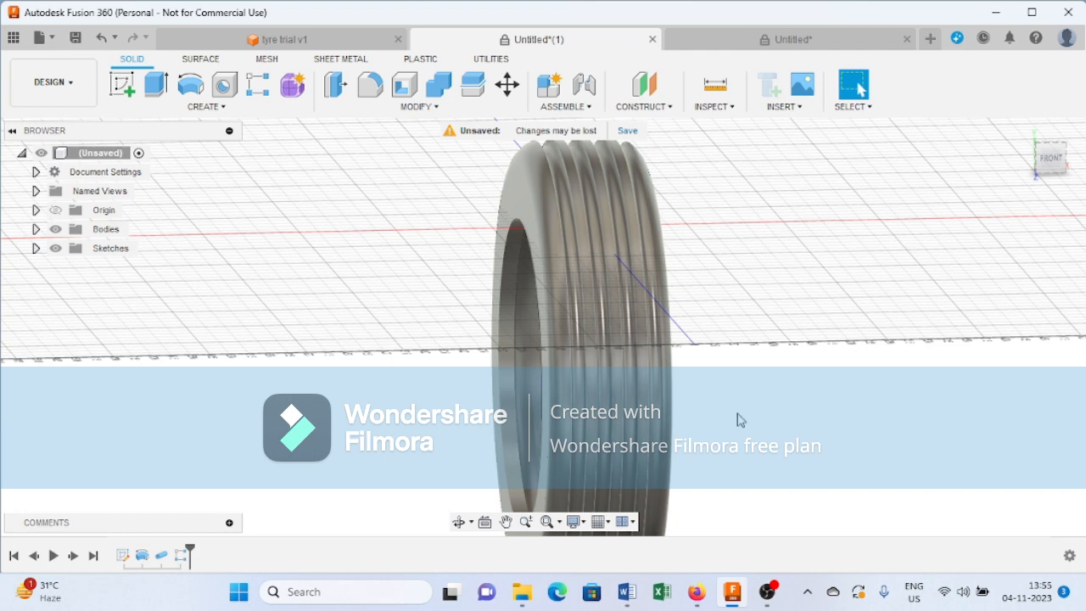
Step: Orient the tyre to the front view and create a new sketch on the front plane
middle_click_drag(738, 419, 692, 401, "shift")
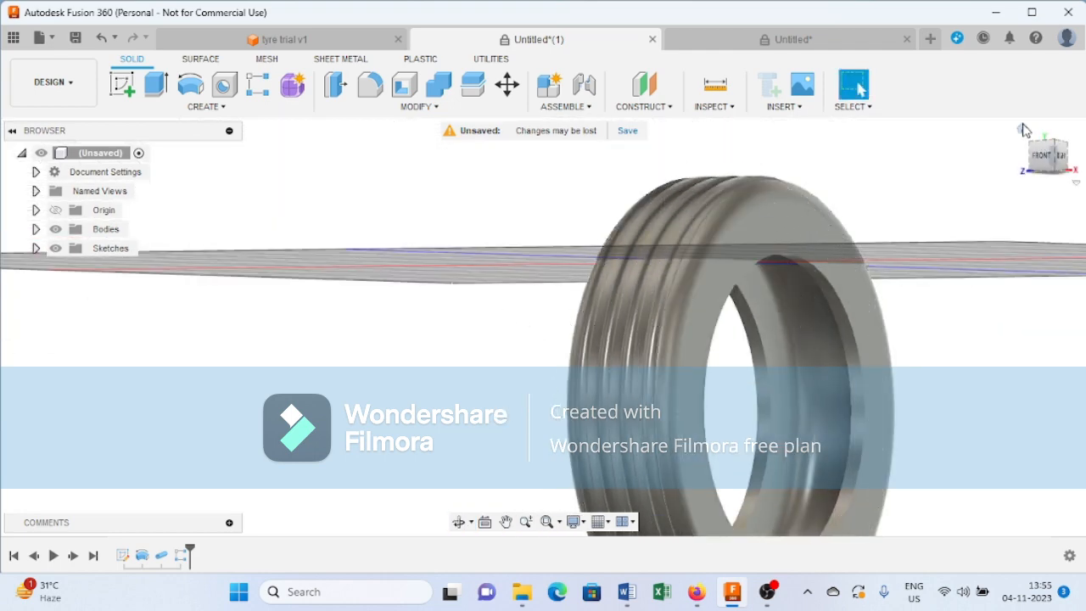
left_click(1022, 130)
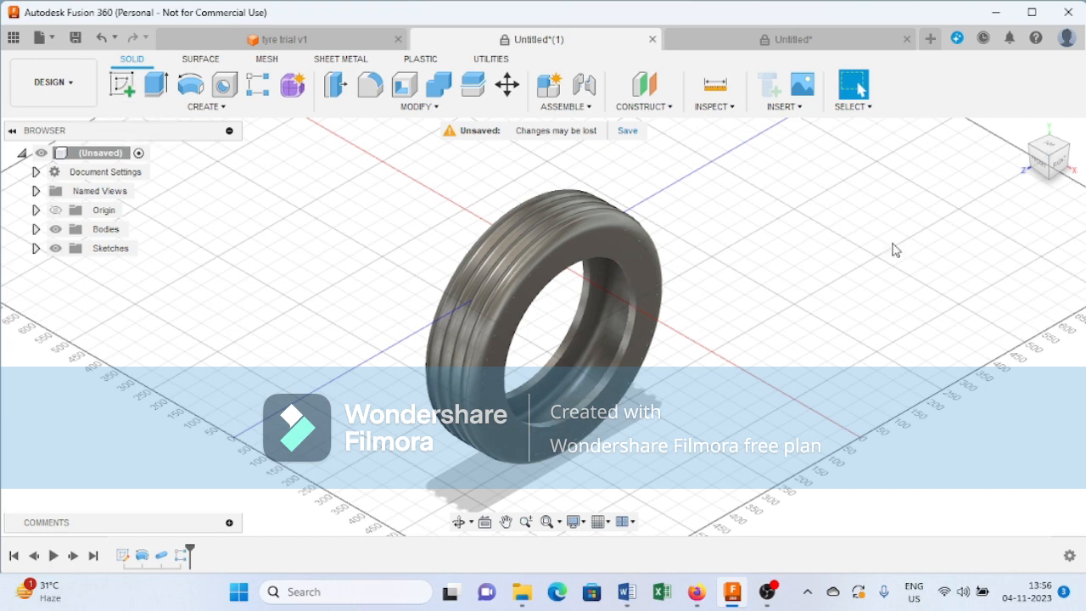
left_click(1040, 163)
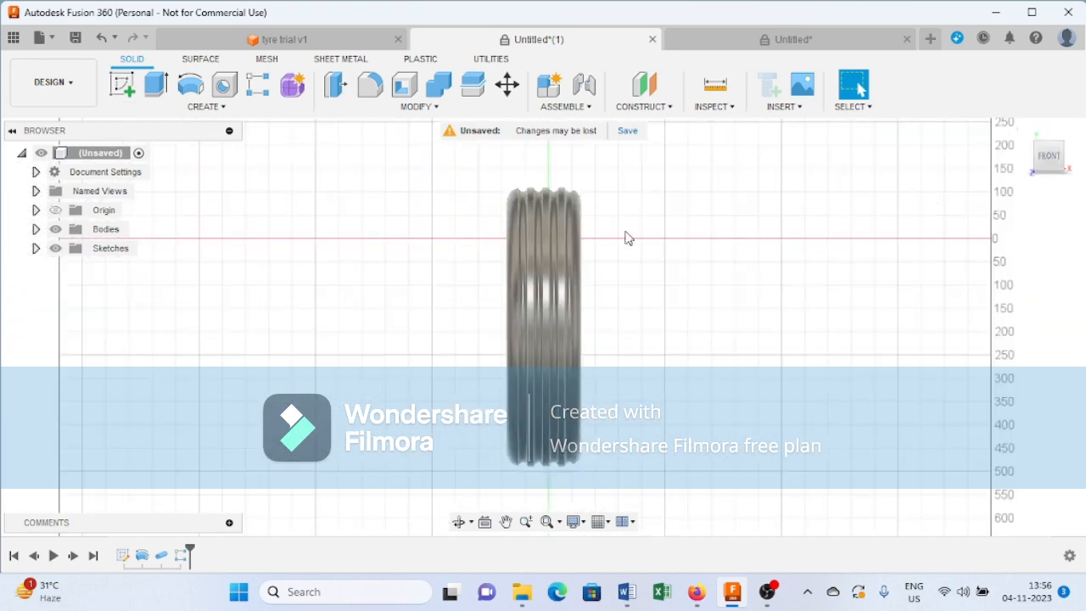
left_click(123, 85)
left_click(594, 195)
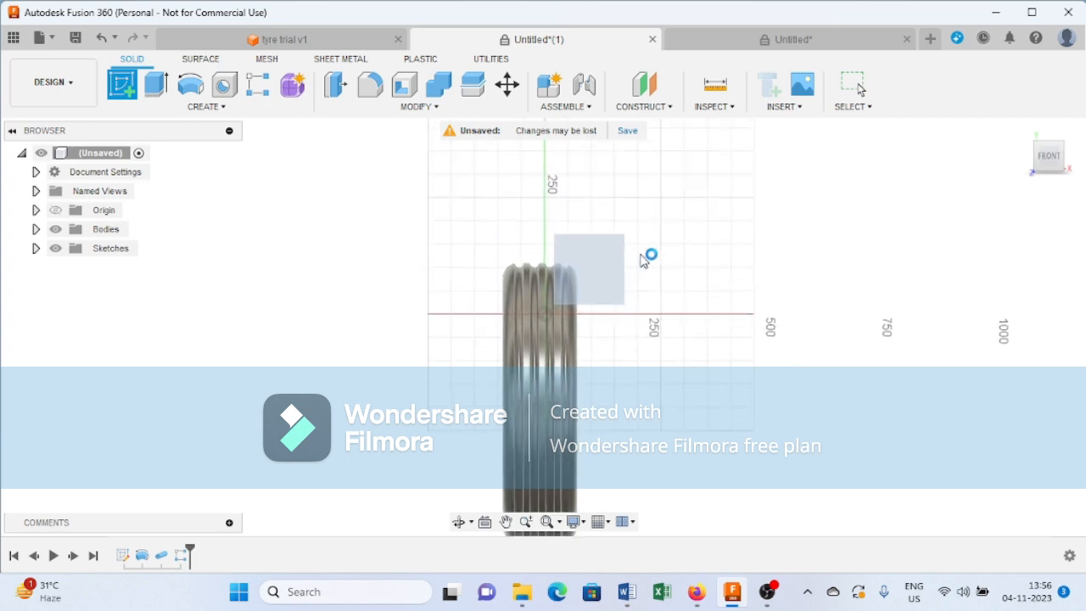
scroll(599, 356, "up", 1)
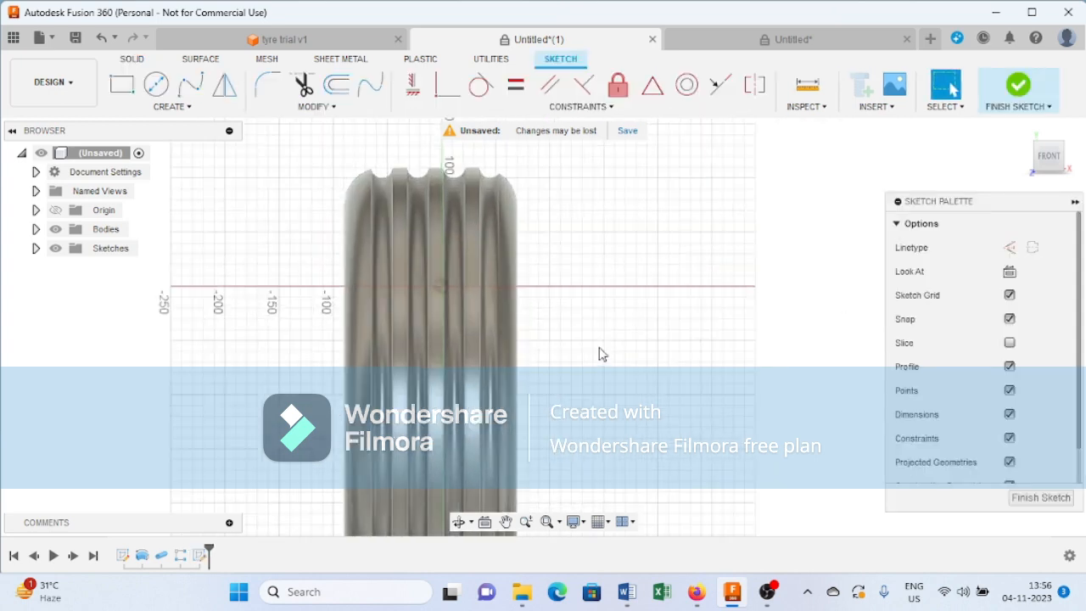
Step: Sketch a three-point arc along the tyre's right shoulder from the outermost groove's edge to the sidewall, and finish the sketch
left_click(169, 107)
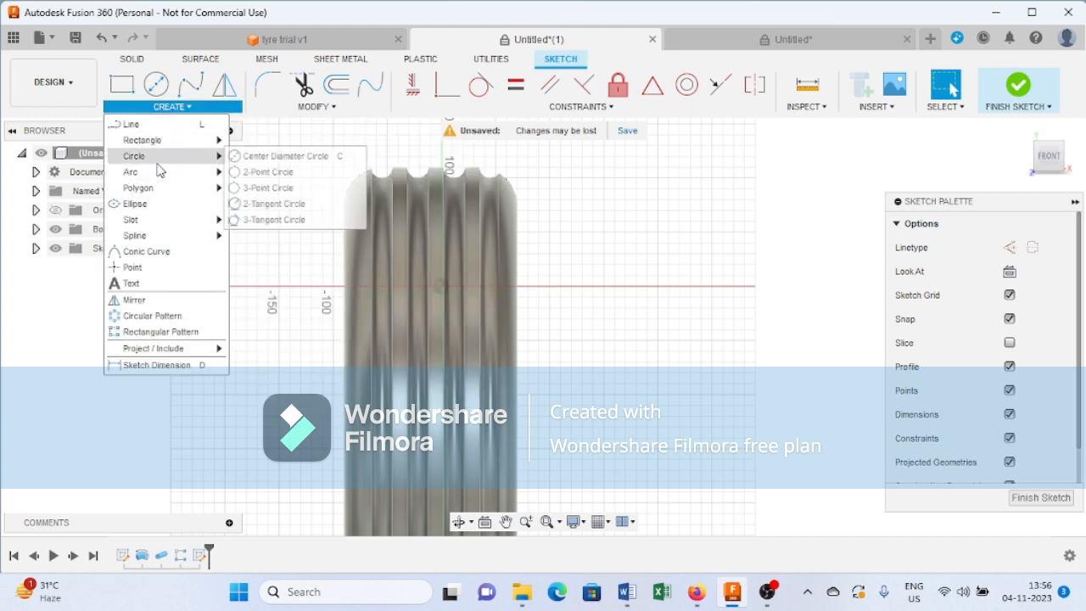
mouse_move(159, 173)
left_click(246, 174)
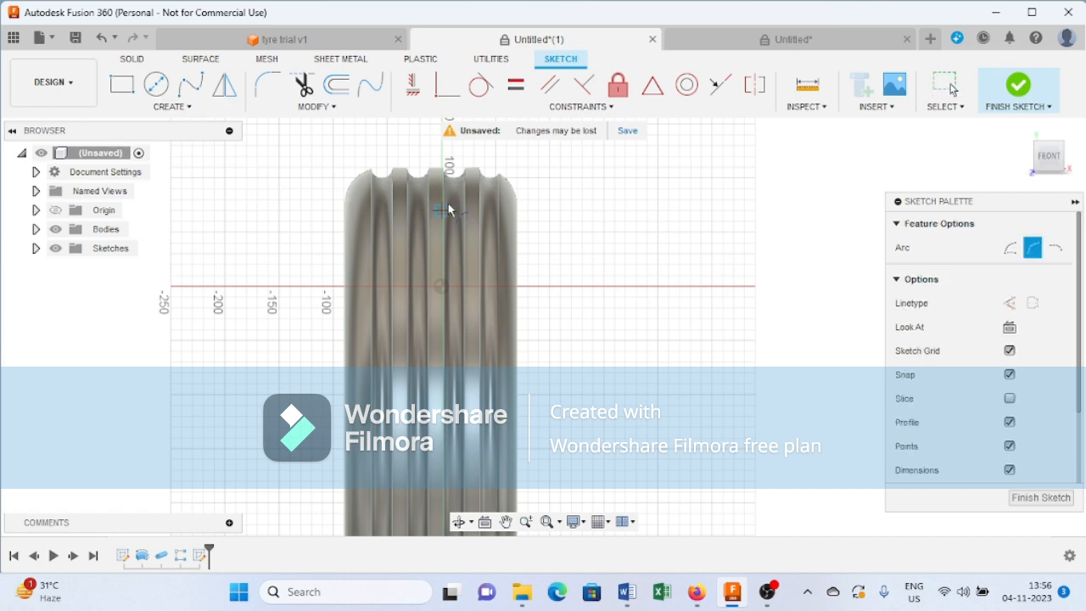
scroll(505, 187, "up", 3)
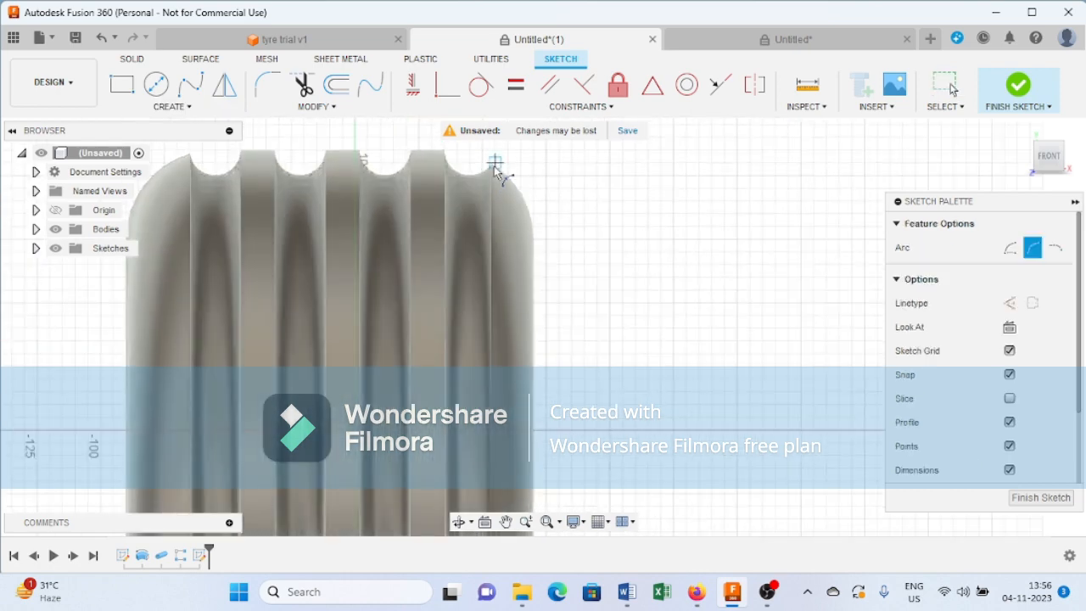
scroll(488, 170, "up", 2)
left_click(490, 164)
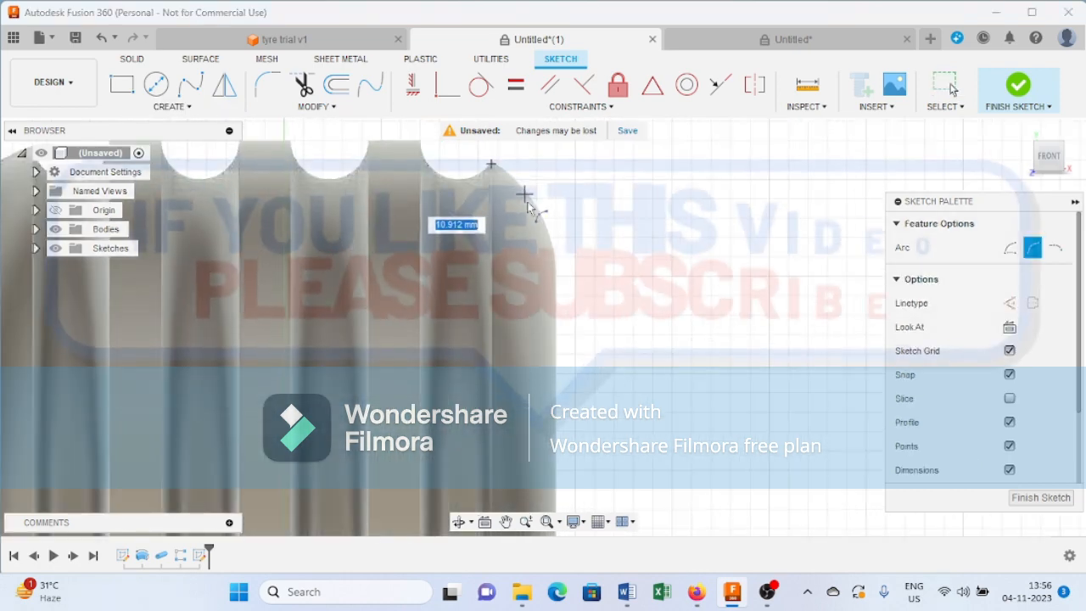
left_click(553, 248)
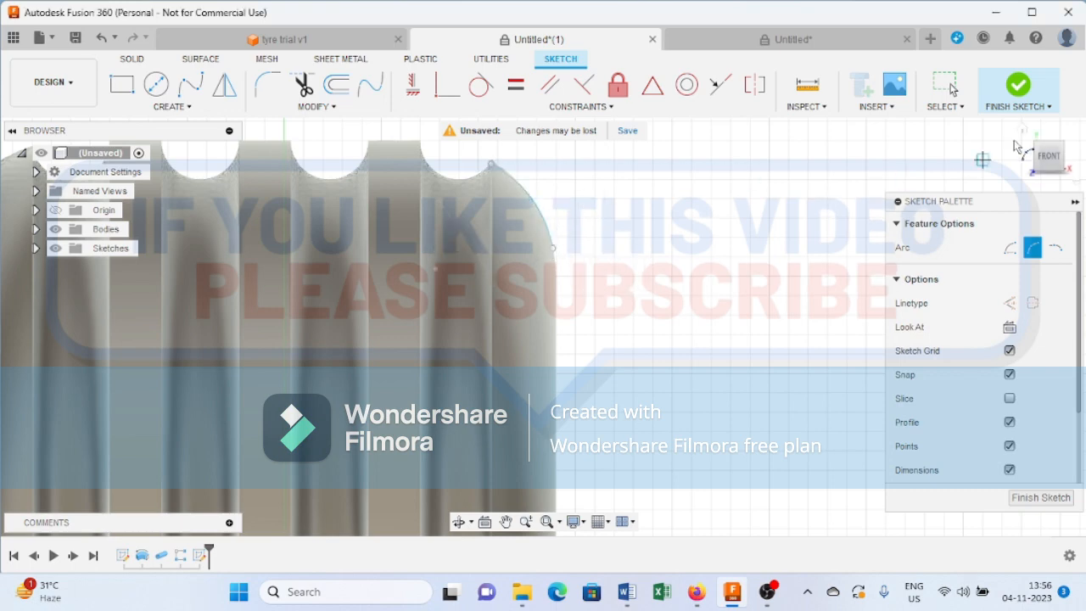
left_click(1018, 85)
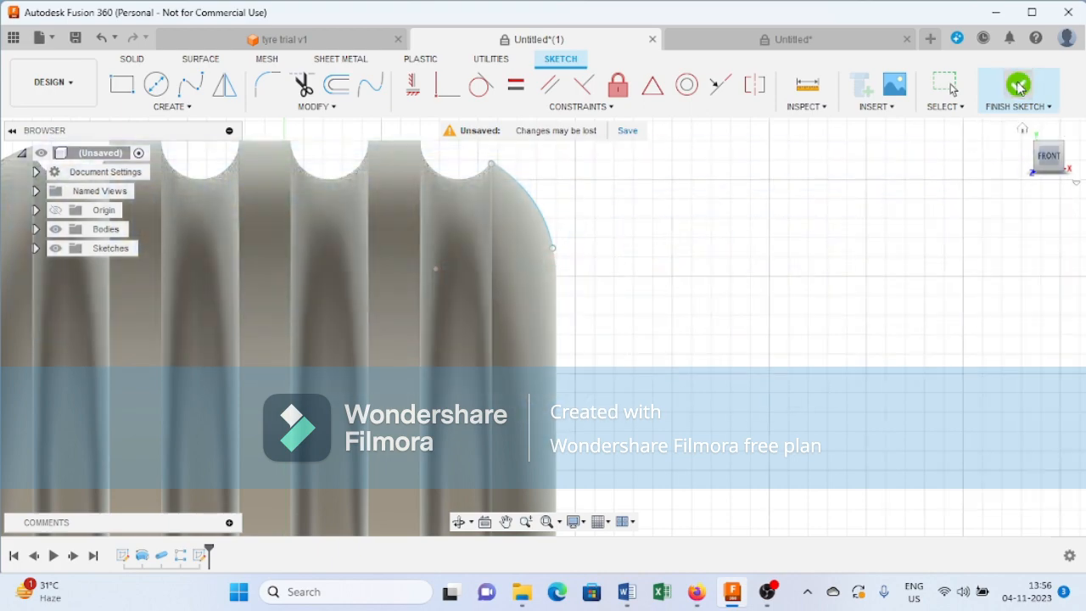
Step: Create a circular Pipe along the shoulder arc with a 15 mm section size, joined to the tyre body
scroll(644, 322, "down", 2)
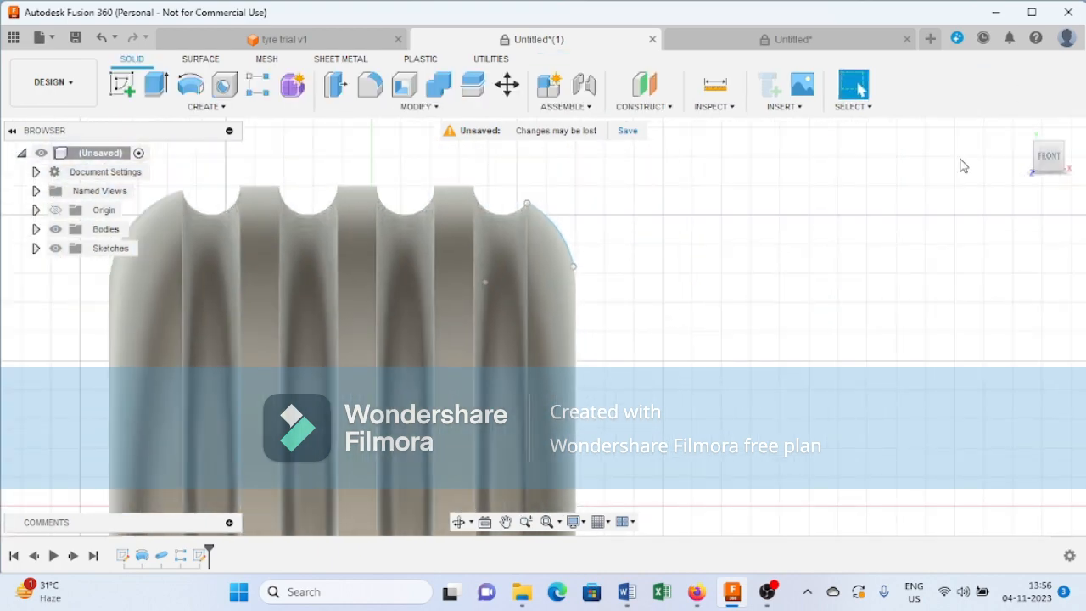
left_click(1022, 130)
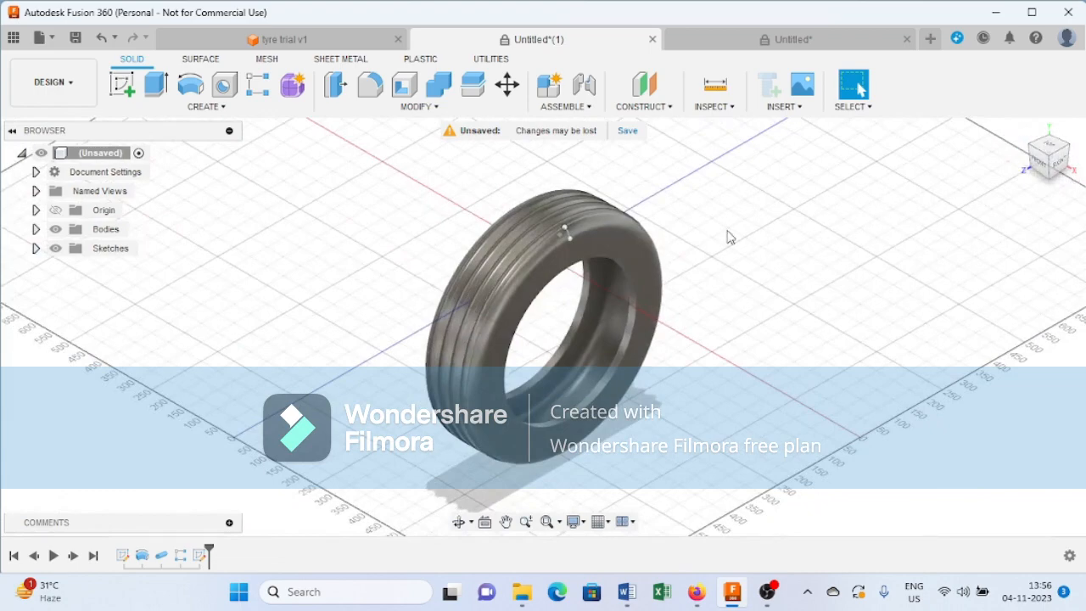
left_click(223, 107)
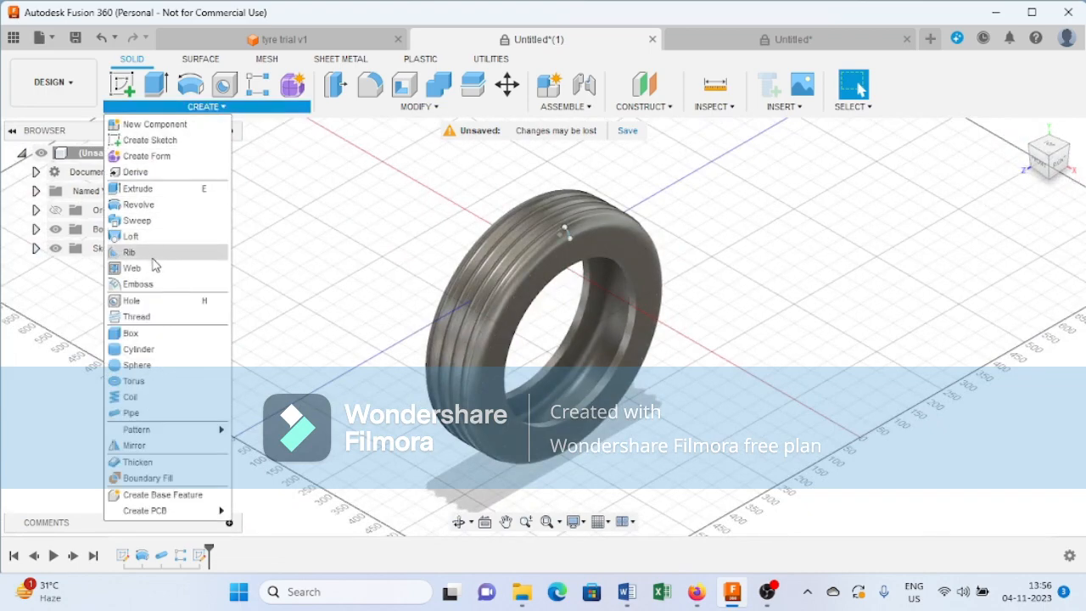
left_click(136, 413)
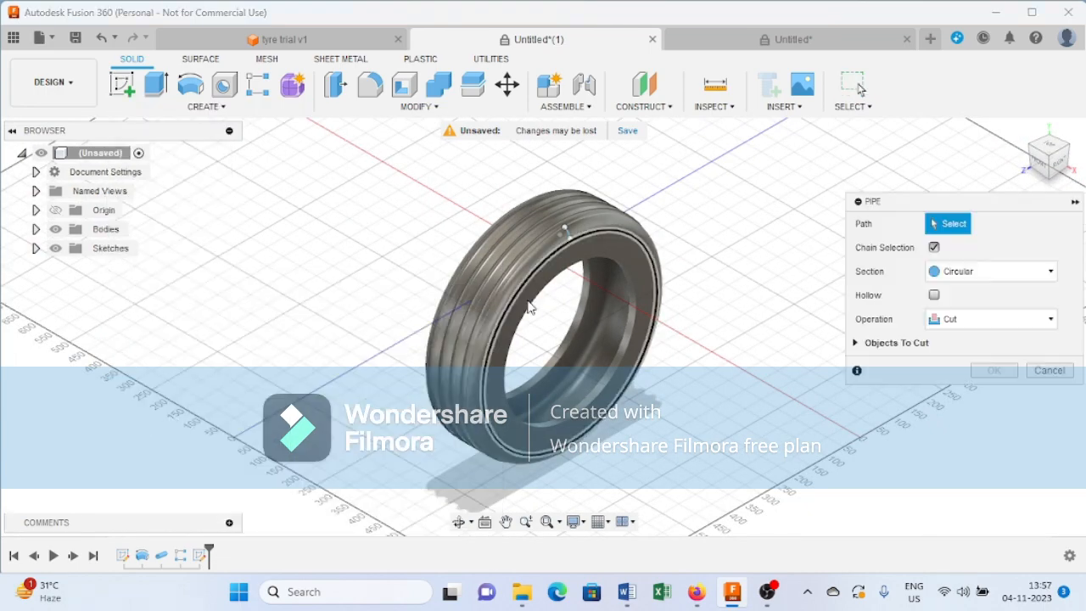
scroll(533, 267, "up", 3)
scroll(533, 267, "up", 2)
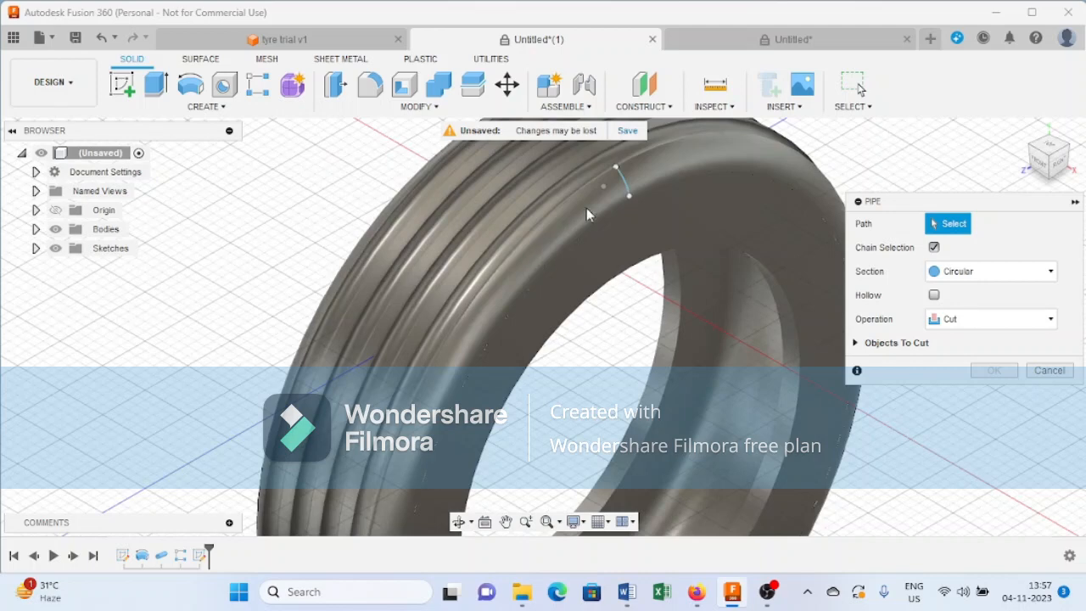
left_click(626, 183)
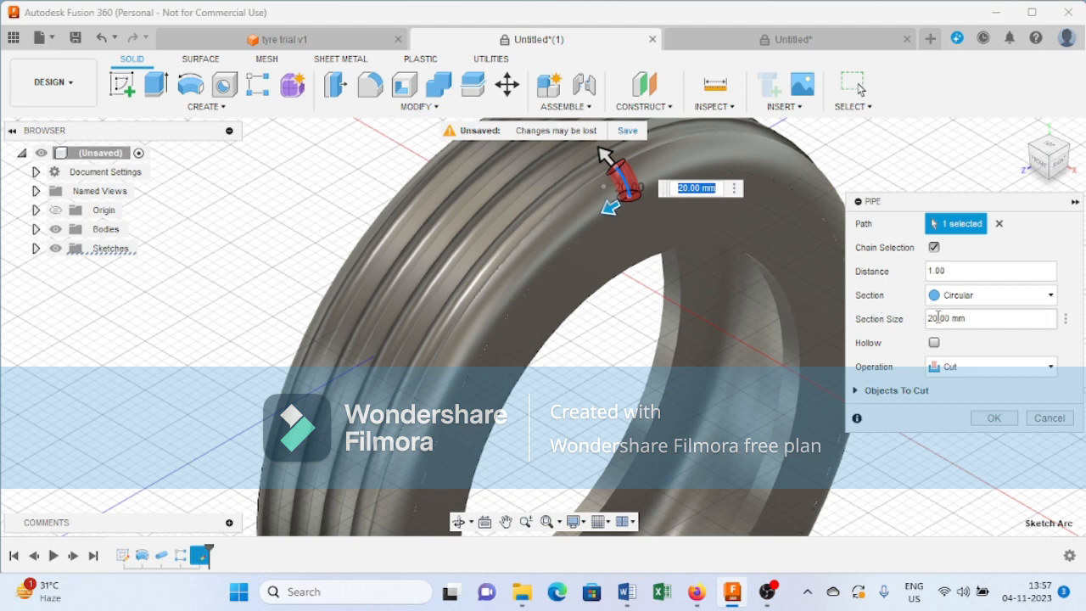
key("BackSpace")
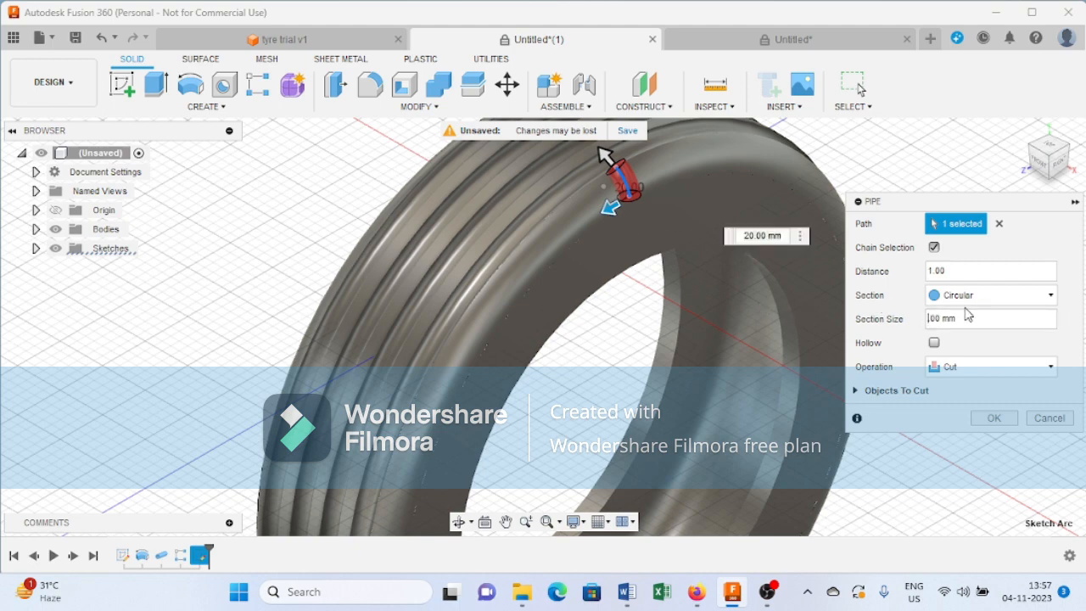
type("15.")
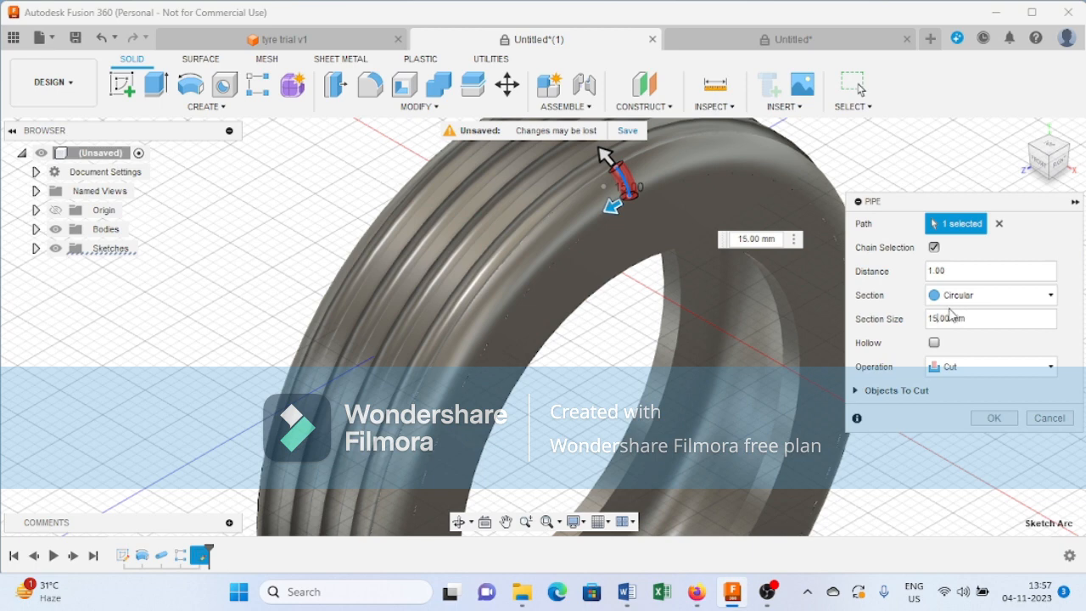
left_click(1006, 369)
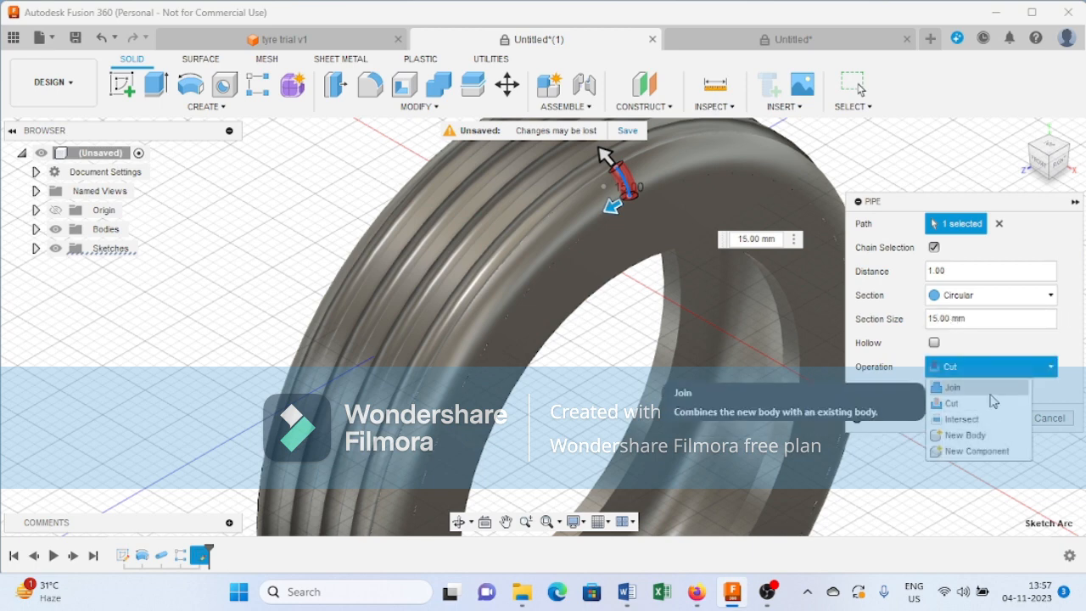
left_click(991, 393)
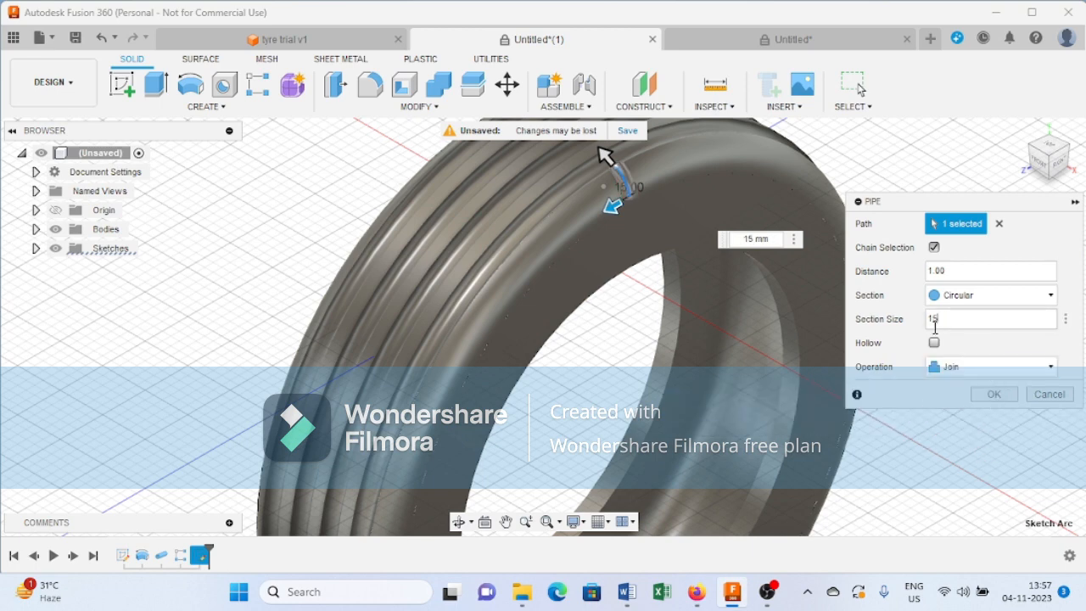
left_click(993, 394)
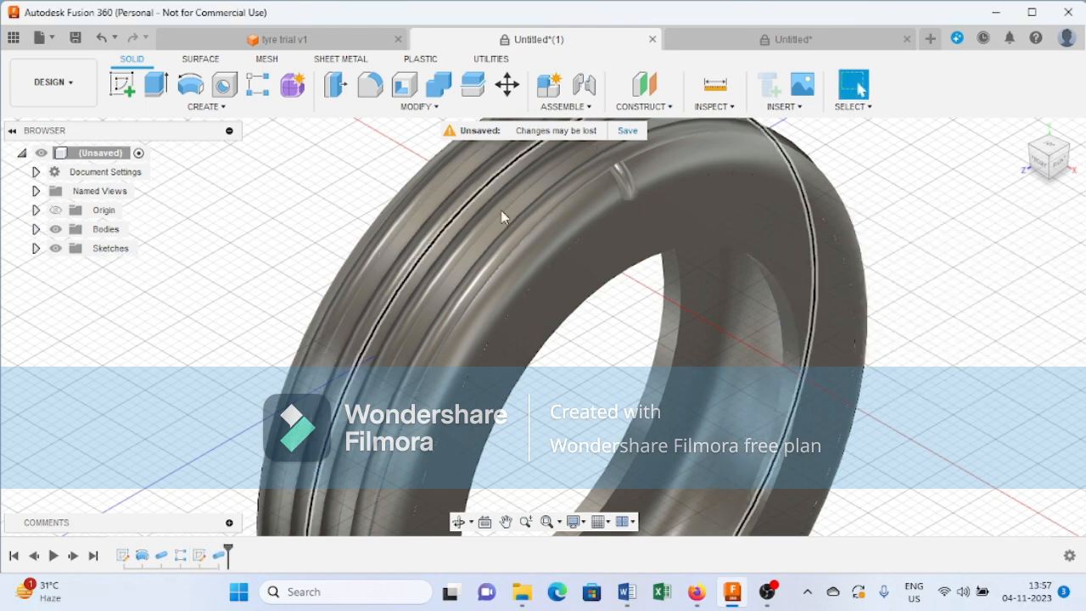
Step: Construct a midplane between the tyre's two flat sidewall faces
scroll(513, 237, "down", 5)
scroll(605, 233, "up", 3)
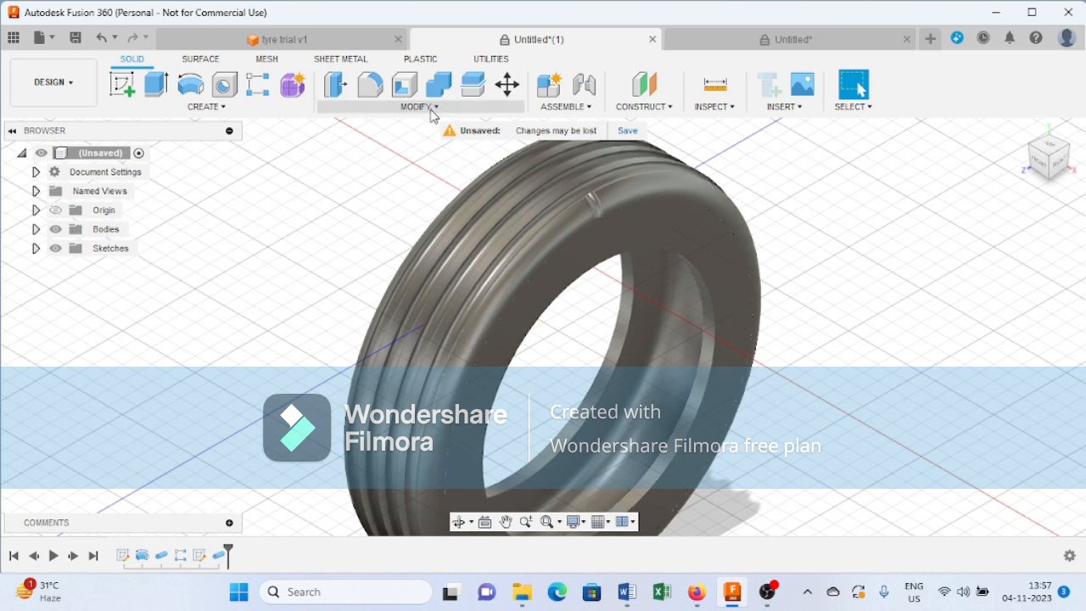
left_click(642, 108)
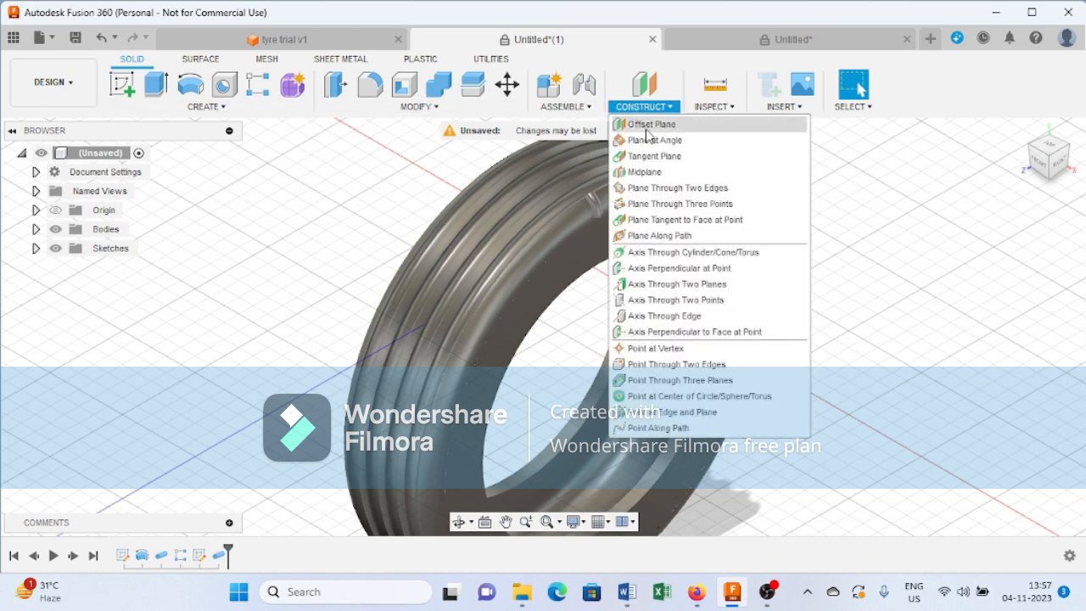
left_click(677, 173)
left_click(592, 268)
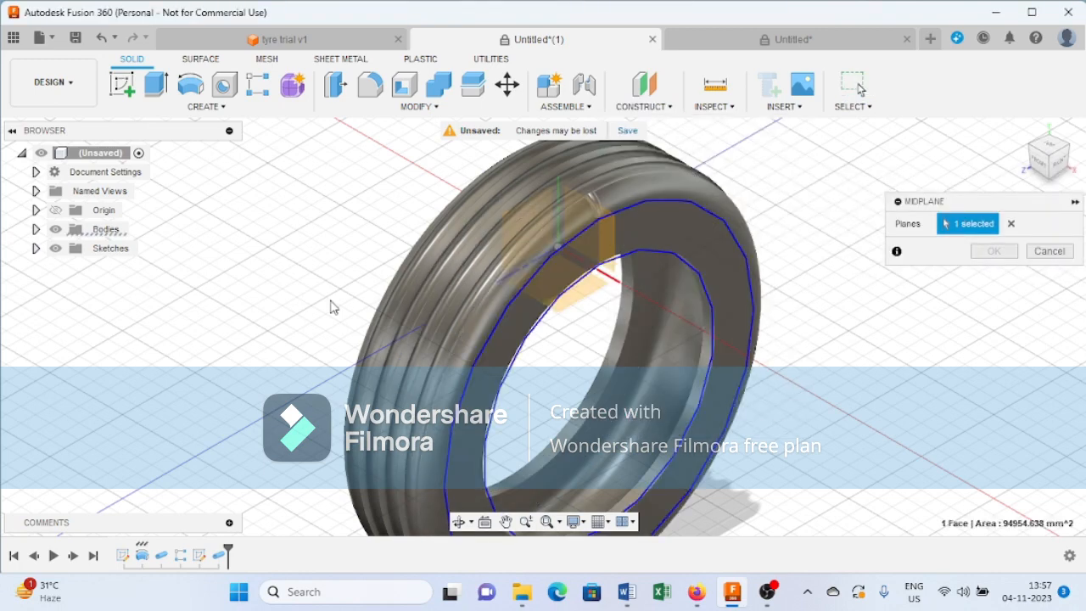
middle_click_drag(170, 291, 301, 274, "shift")
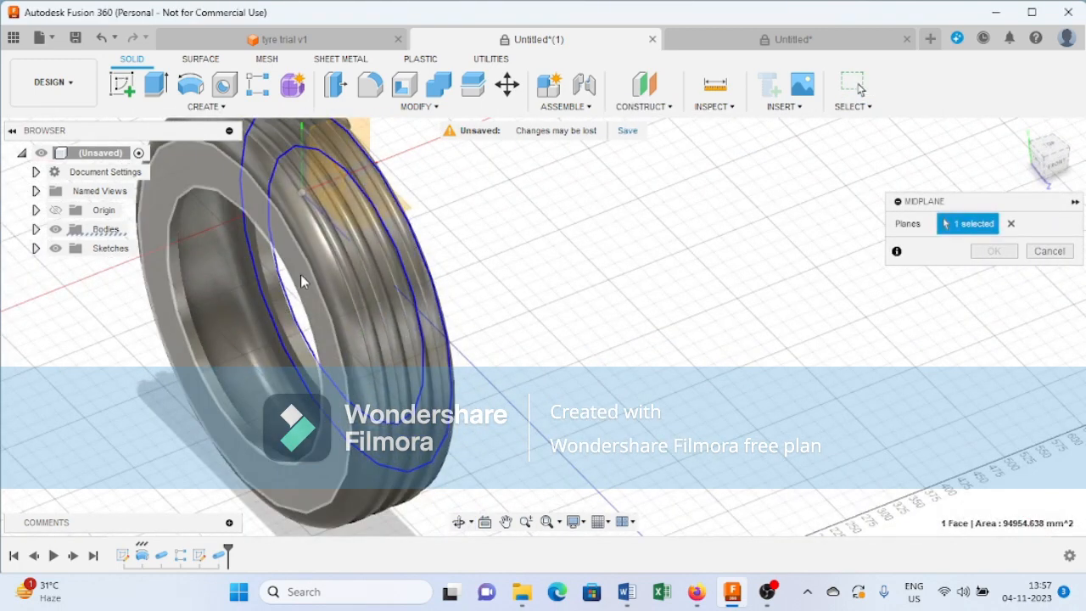
left_click(301, 273)
left_click(994, 252)
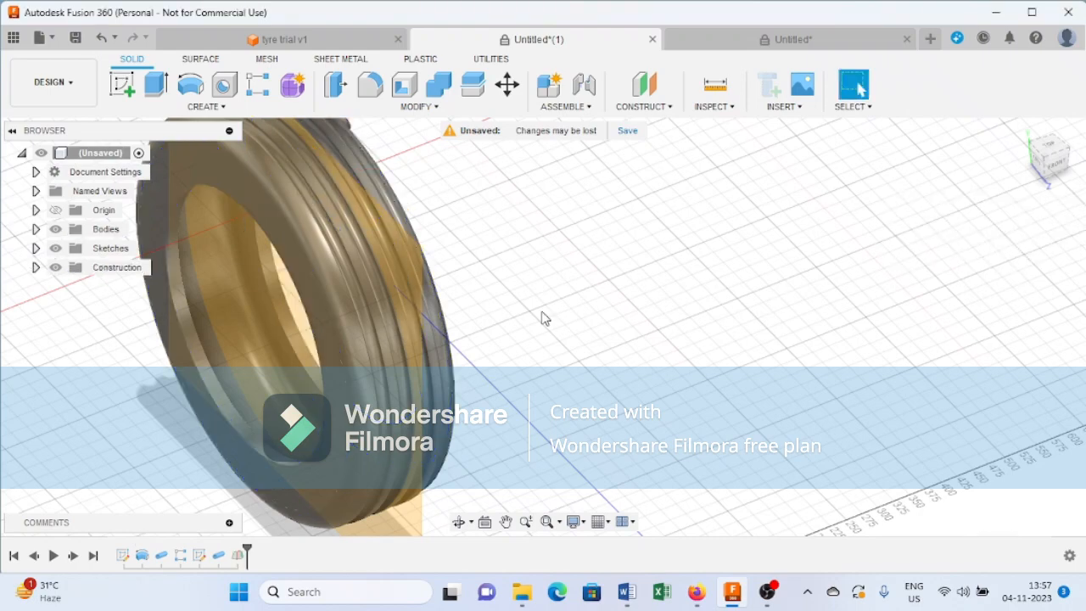
Step: Mirror the shoulder pipe feature across the tyre's midplane
scroll(543, 315, "down", 2)
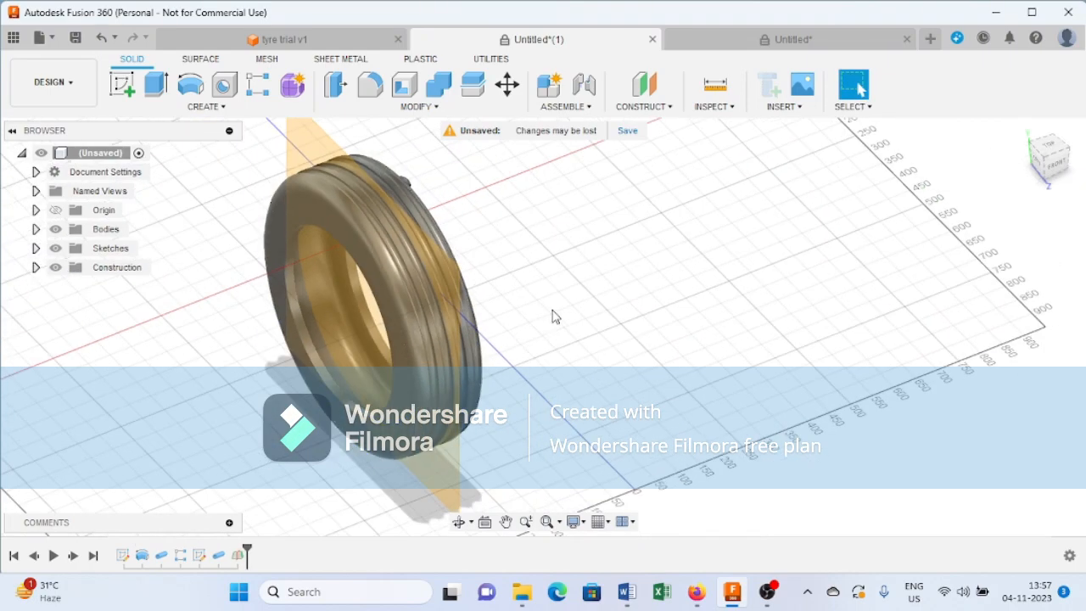
left_click(226, 109)
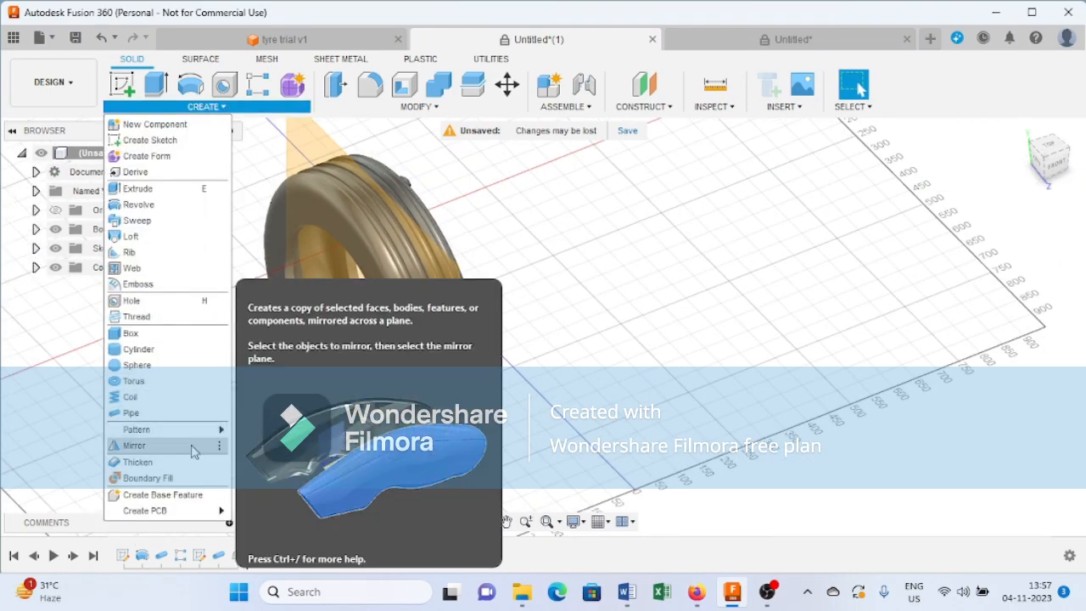
left_click(135, 445)
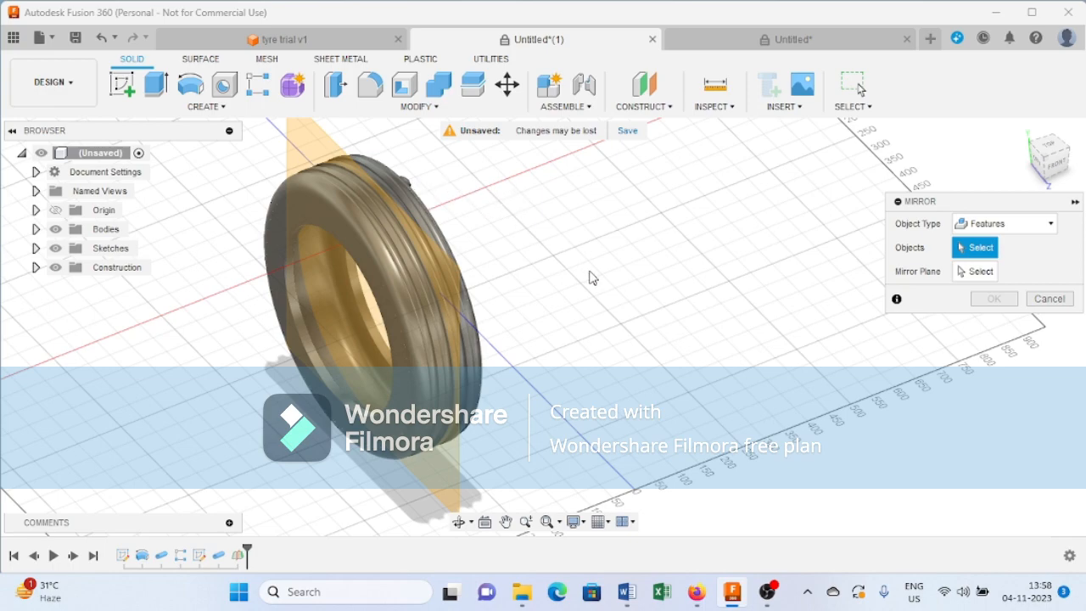
middle_click_drag(616, 269, 689, 304, "shift")
scroll(595, 263, "up", 5)
scroll(595, 265, "up", 2)
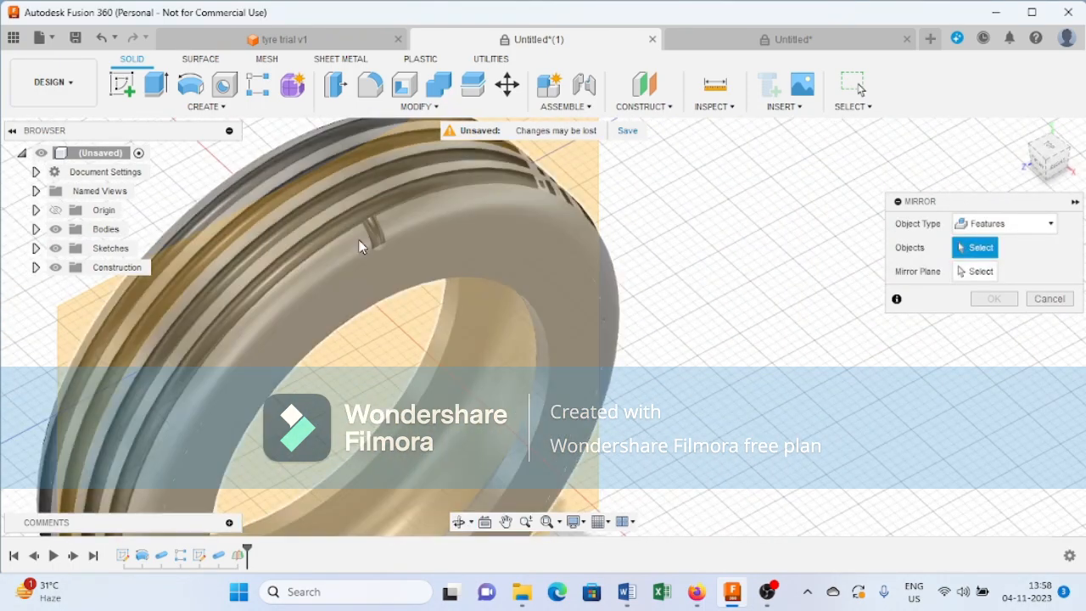
left_click(377, 234)
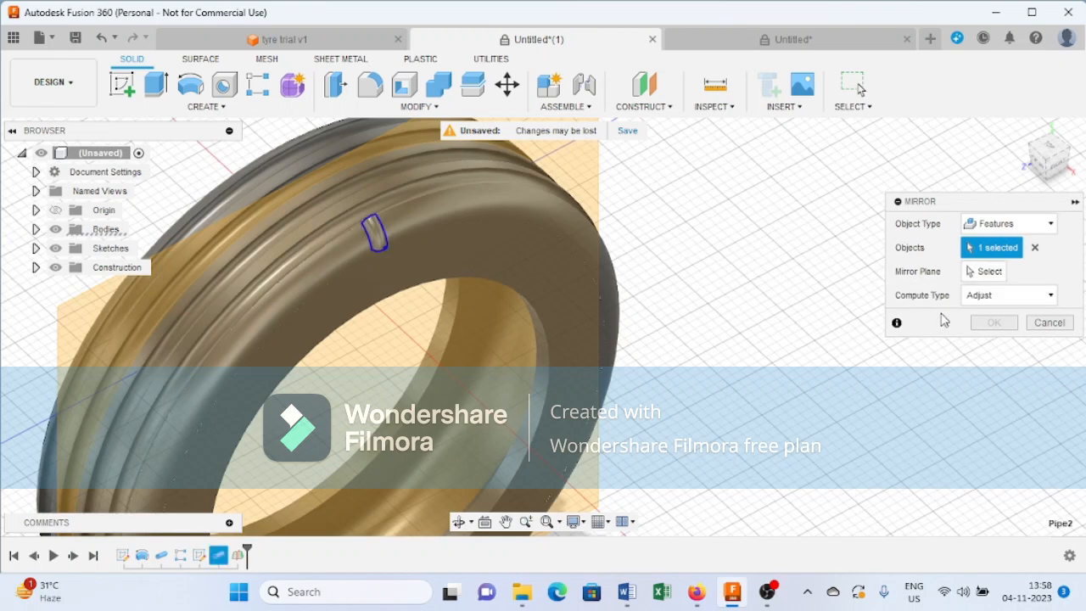
left_click(986, 271)
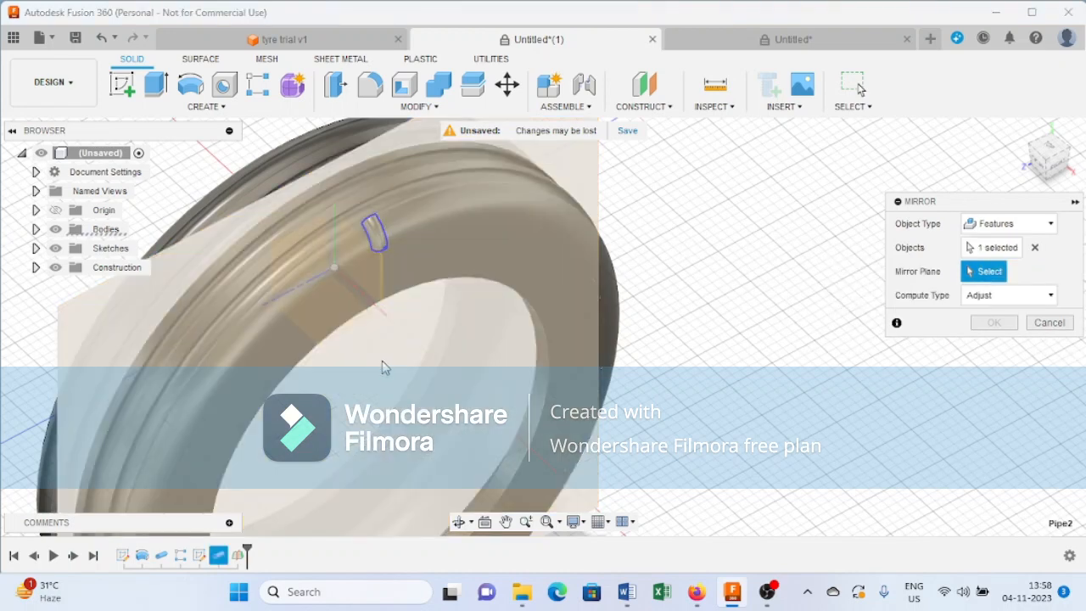
left_click(382, 366)
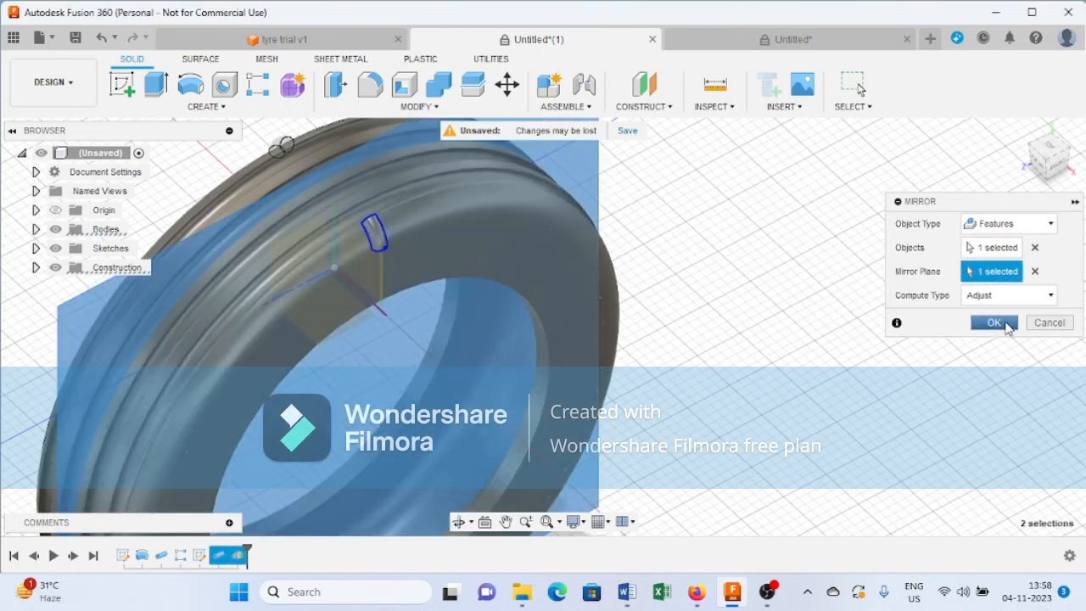
left_click(995, 323)
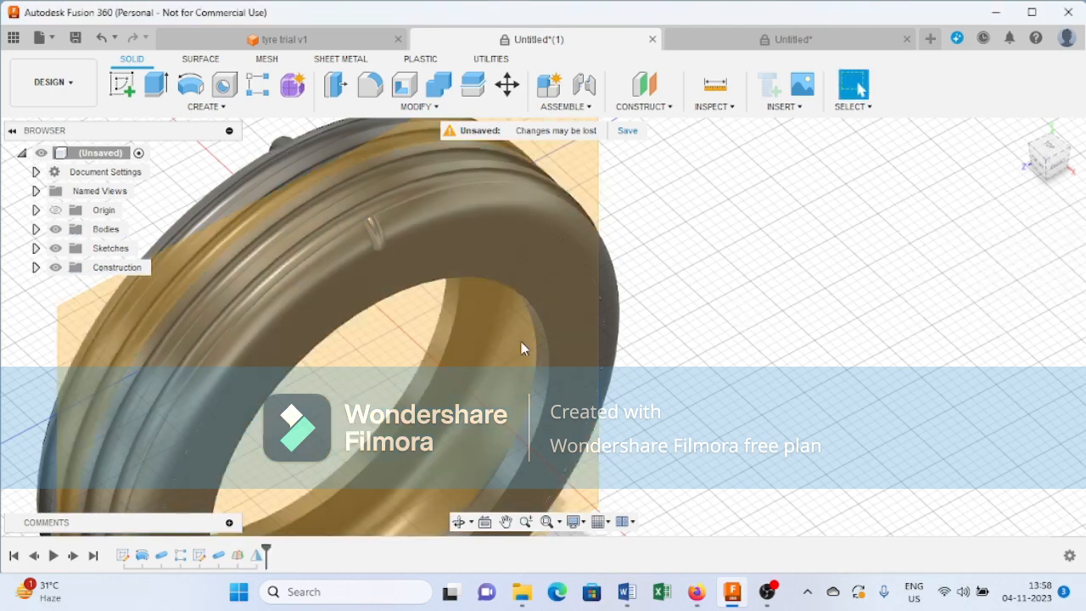
Step: Hide the construction midplane and create an axis through the tyre's rounded shoulder face
left_click(36, 267)
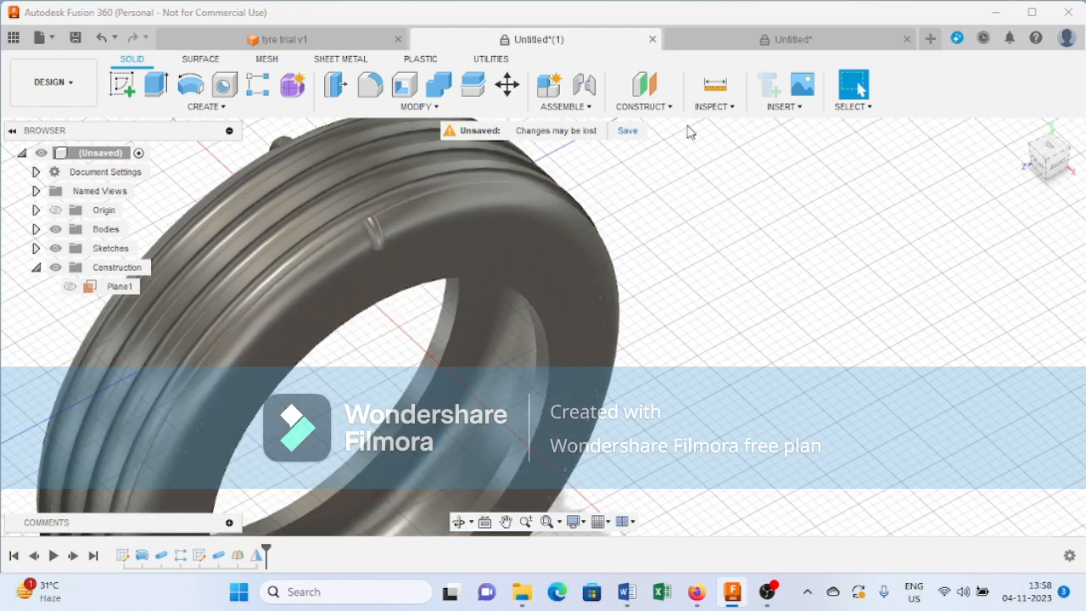
left_click(667, 107)
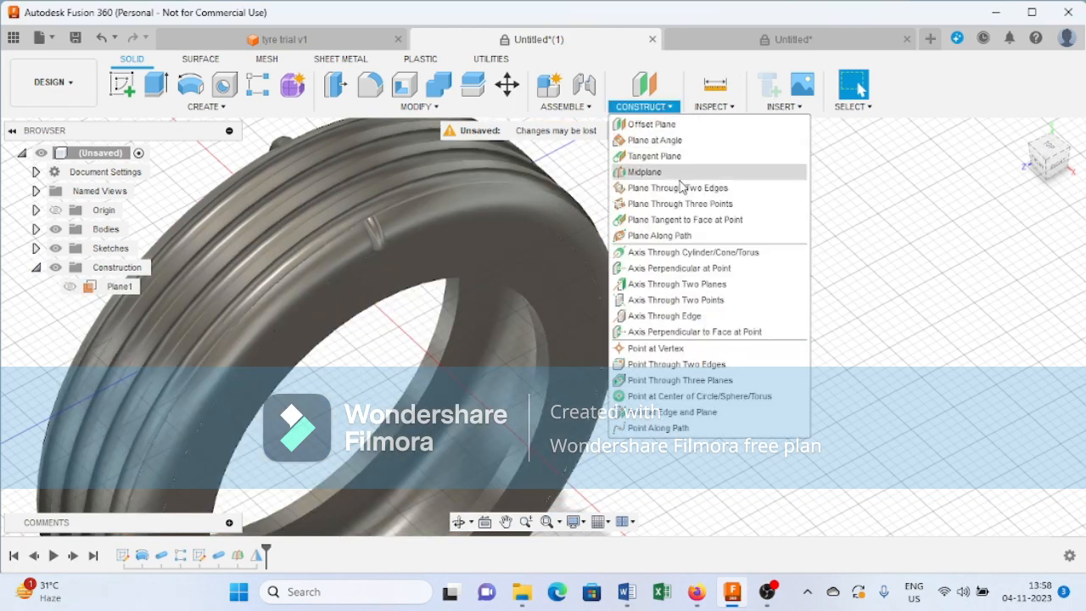
left_click(661, 254)
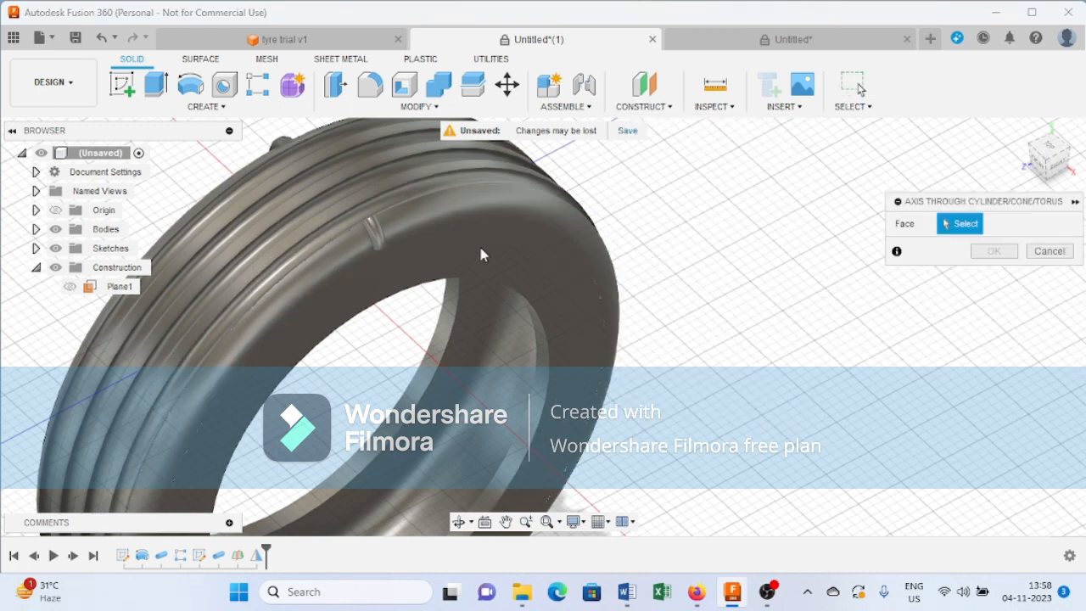
left_click(581, 235)
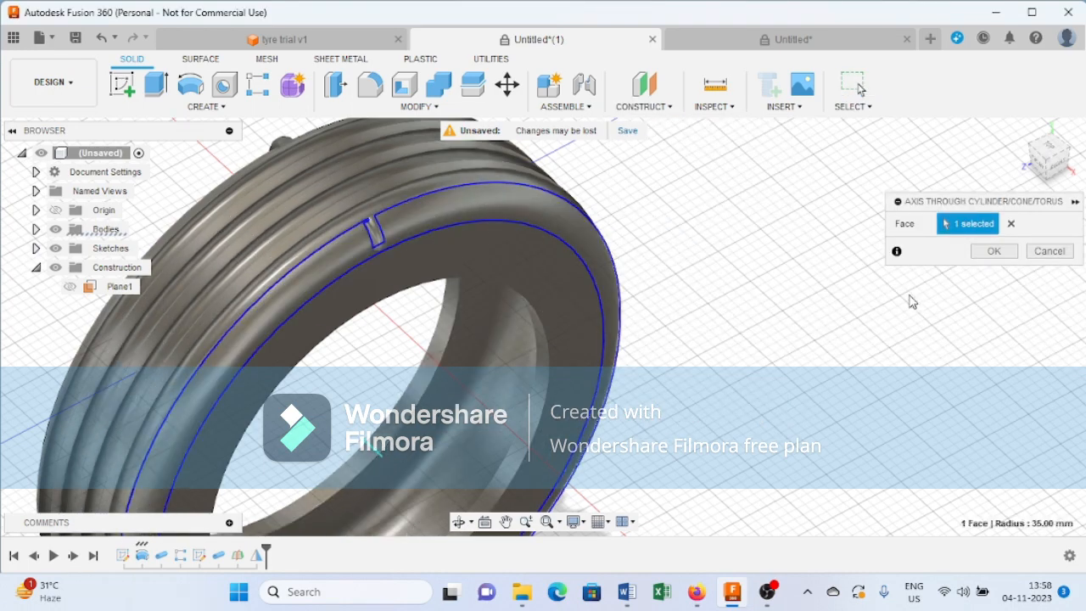
left_click(993, 252)
middle_click_drag(805, 298, 815, 294)
scroll(894, 291, "down", 5)
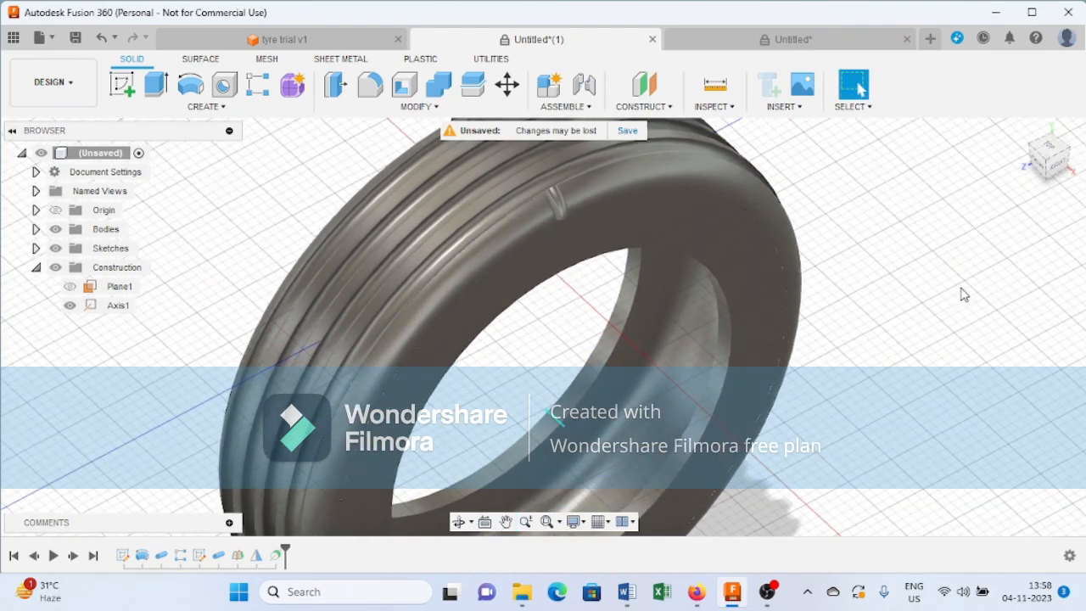
Step: Create a full circular pattern of the original shoulder pipe around the constructed axis with a quantity of 70
left_click(220, 112)
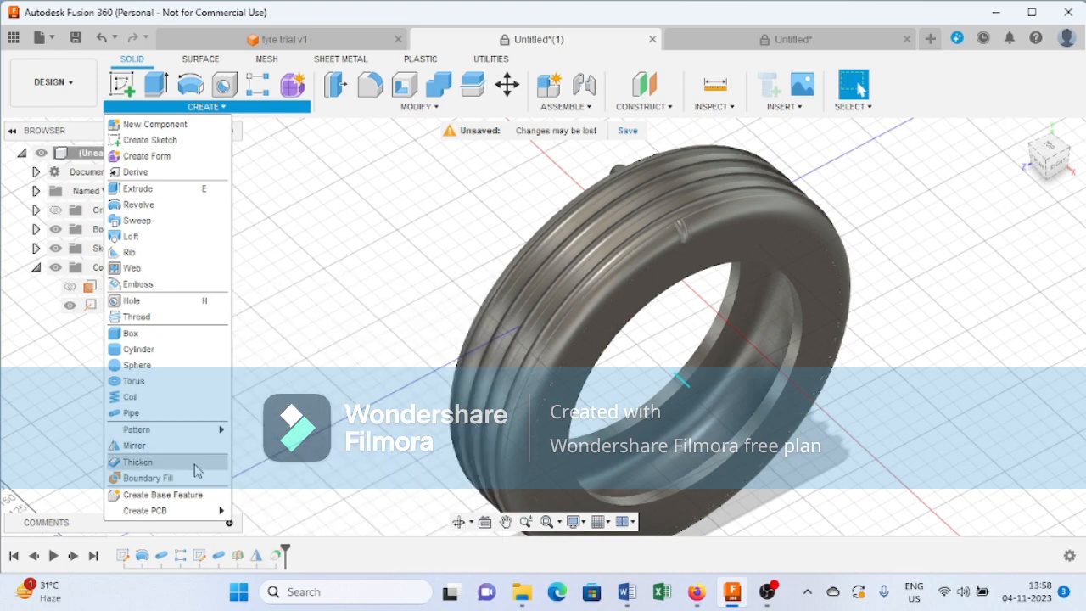
mouse_move(212, 437)
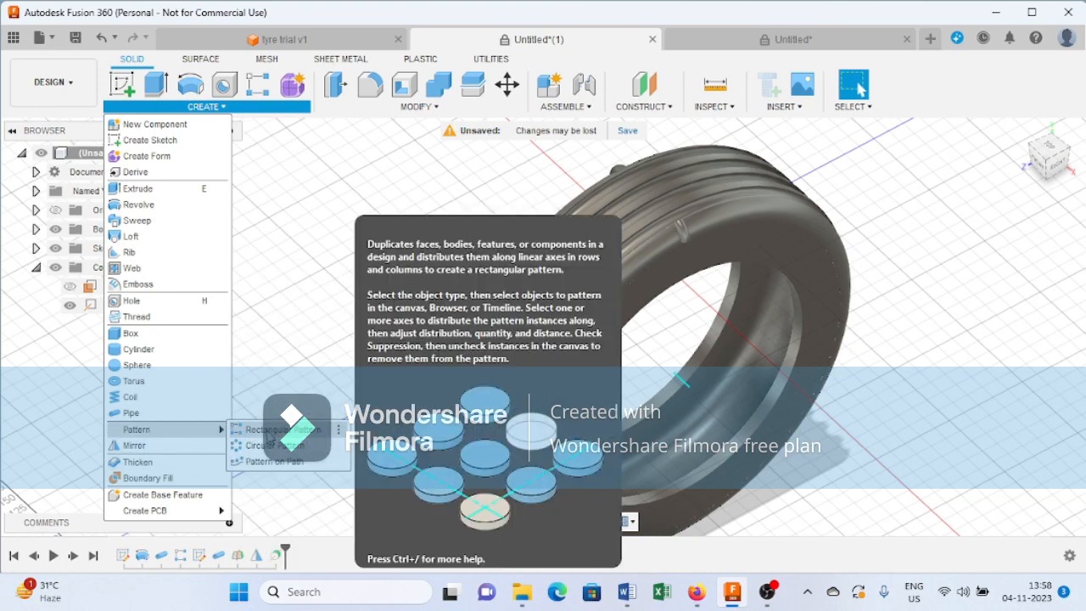
left_click(271, 445)
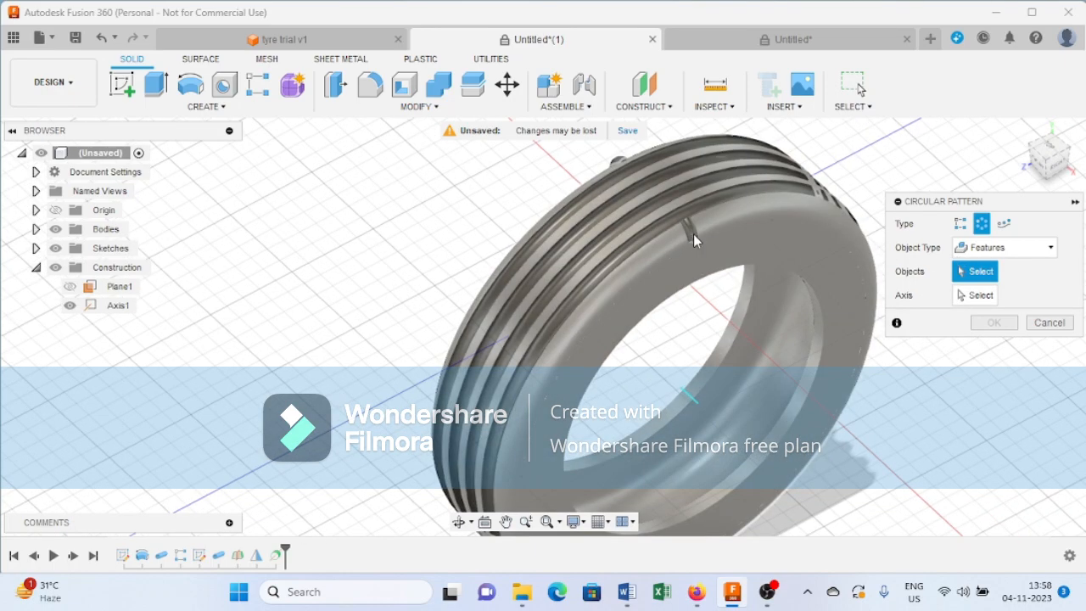
scroll(692, 246, "up", 4)
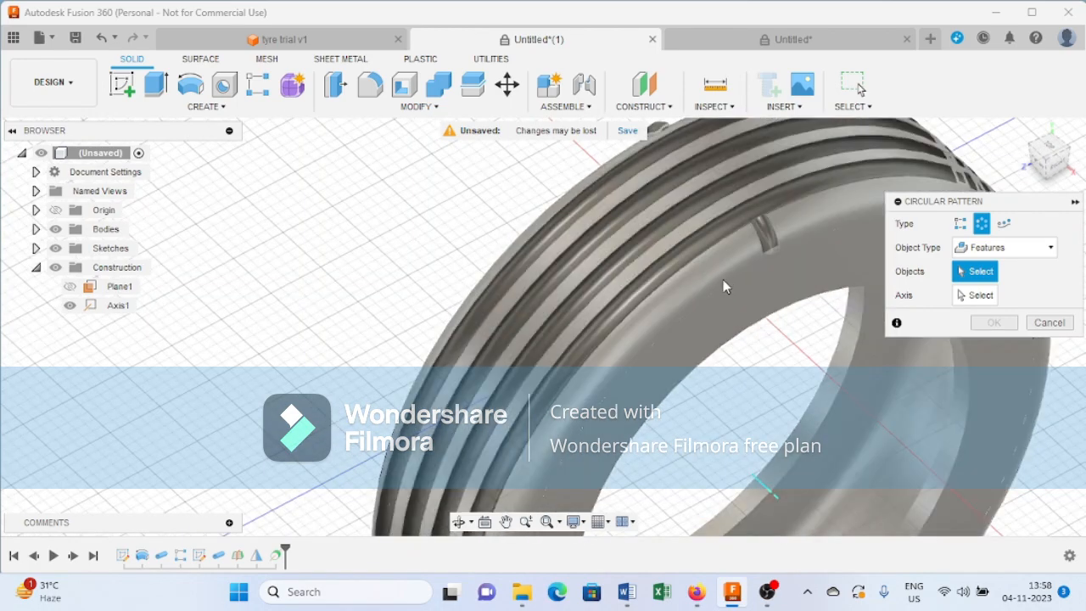
middle_click_drag(723, 279, 575, 251)
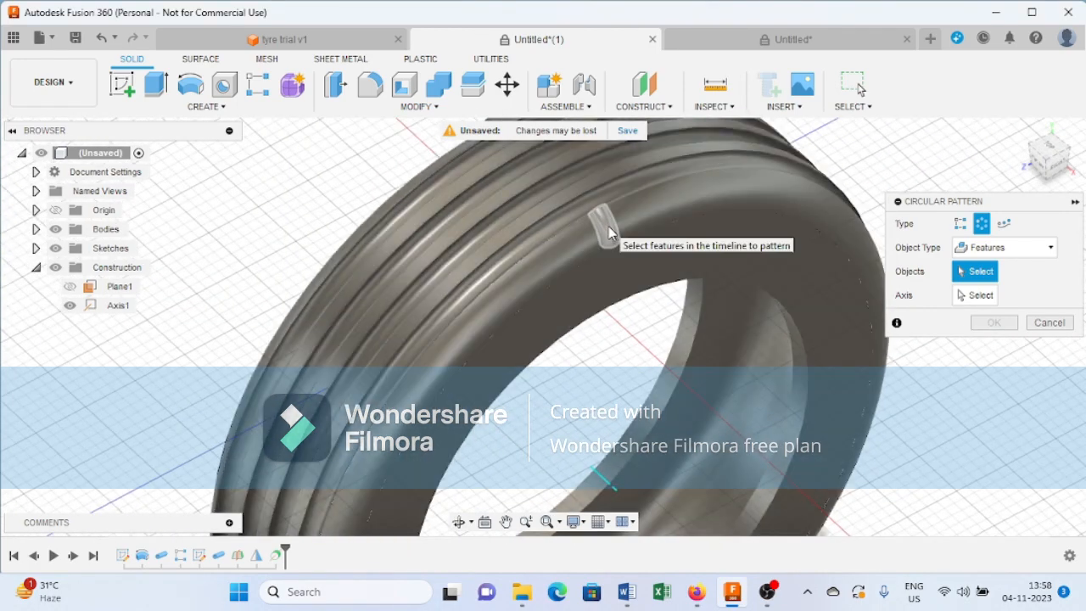
left_click(608, 227)
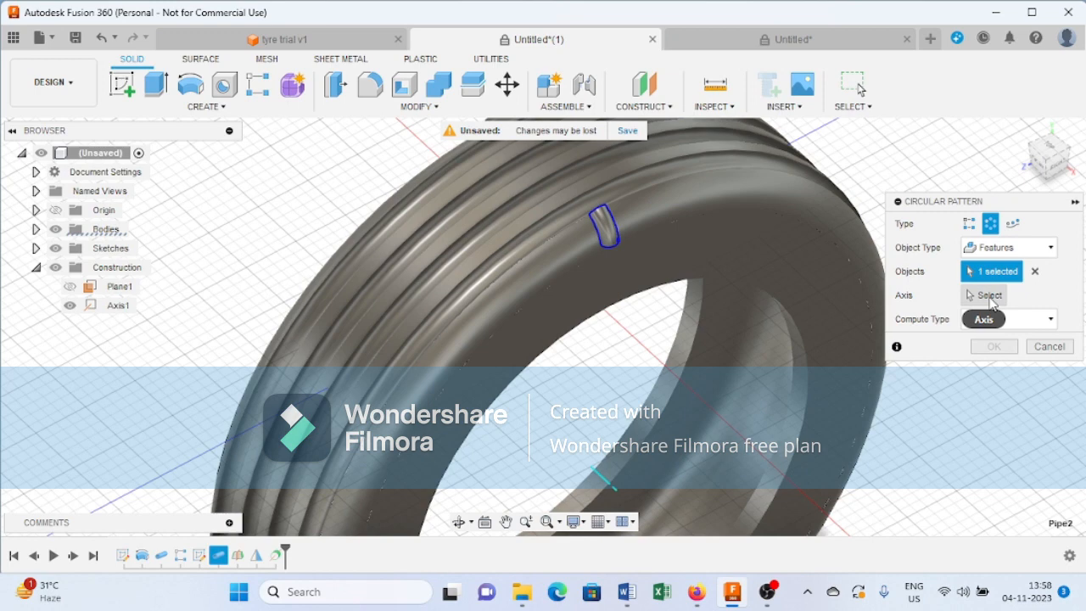
left_click(984, 295)
left_click(606, 481)
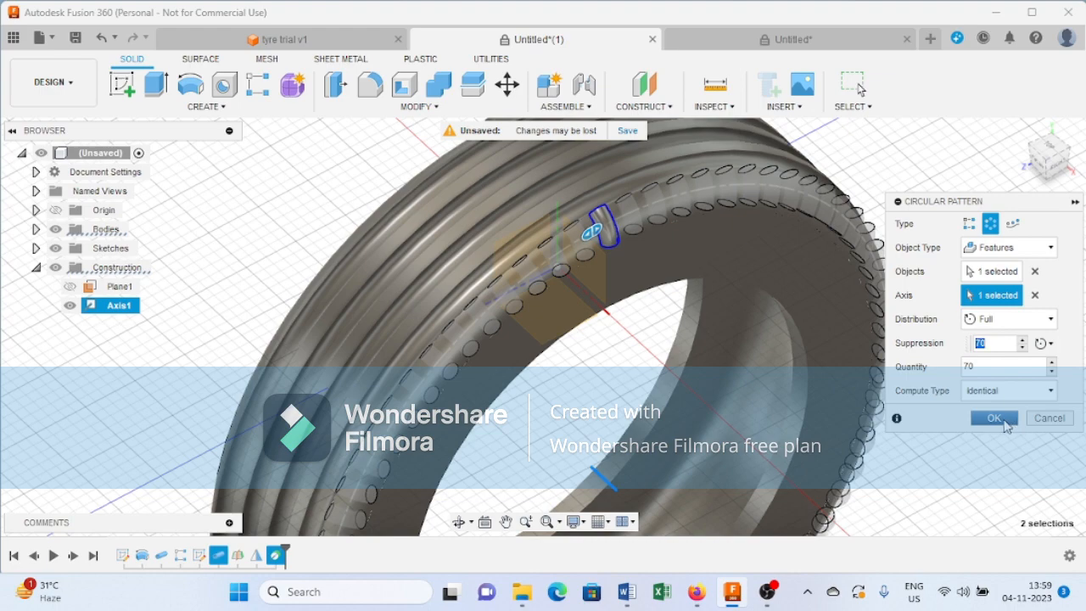
left_click(995, 418)
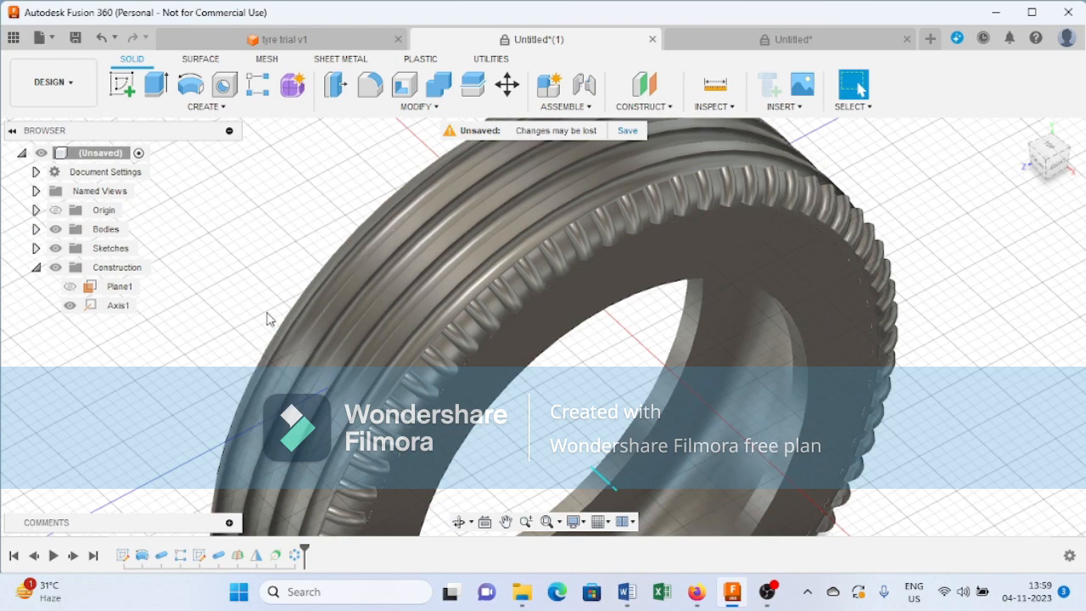
Step: Create a full circular pattern of the mirrored pipe on the opposite shoulder around the constructed axis with a quantity of 70
middle_click_drag(268, 285, 356, 325, "shift")
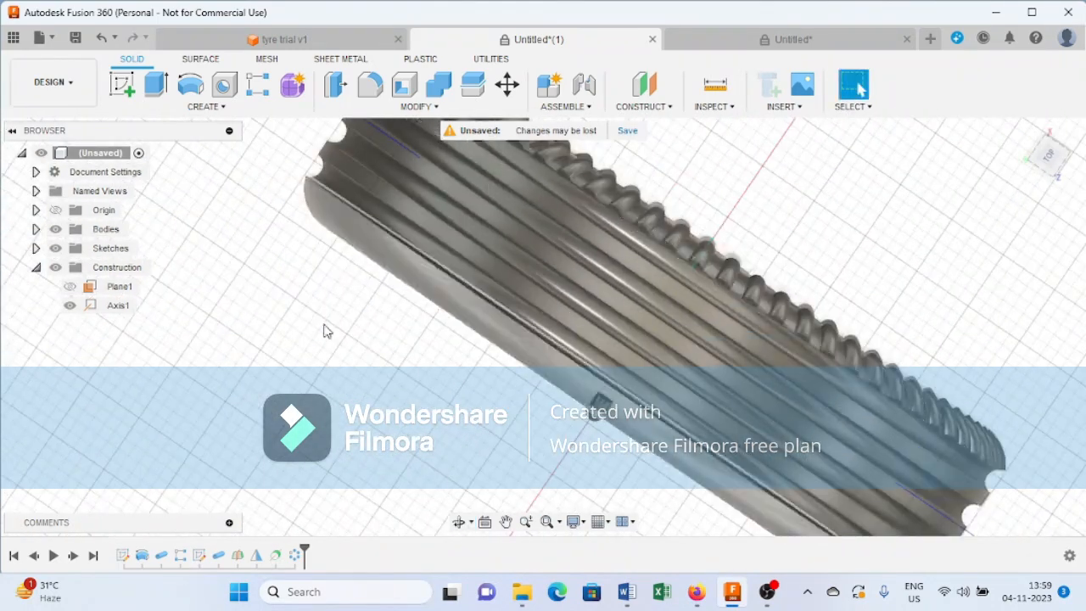
middle_click_drag(252, 368, 284, 314, "shift")
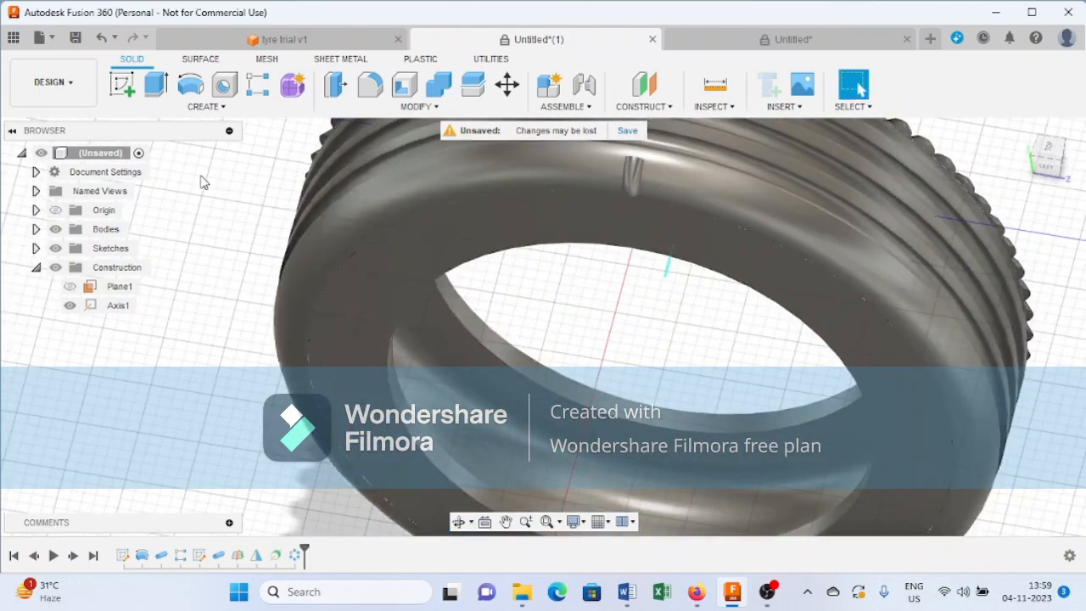
left_click(229, 113)
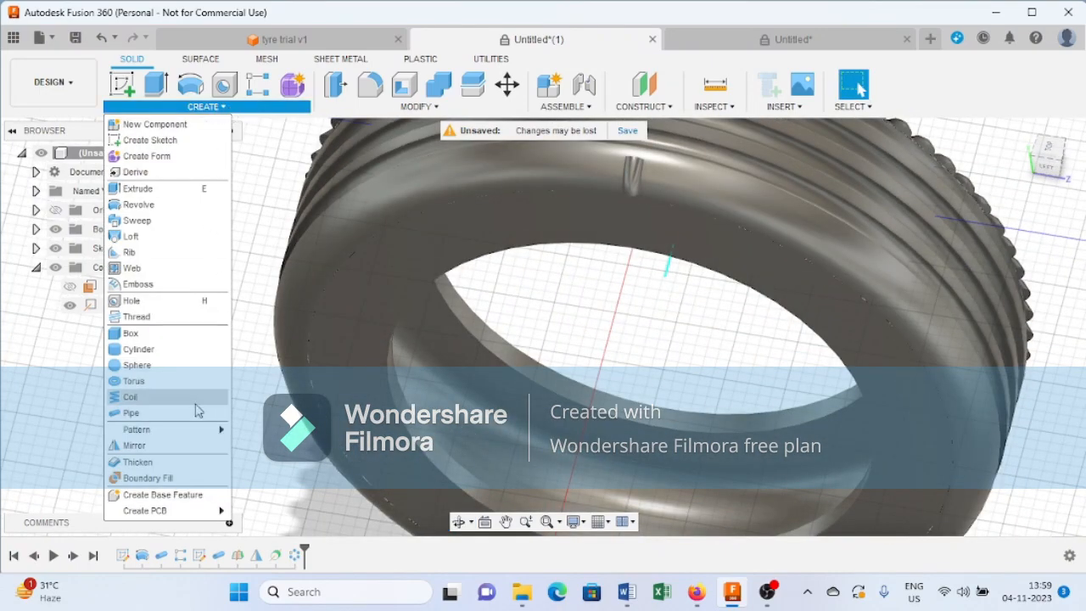
mouse_move(193, 435)
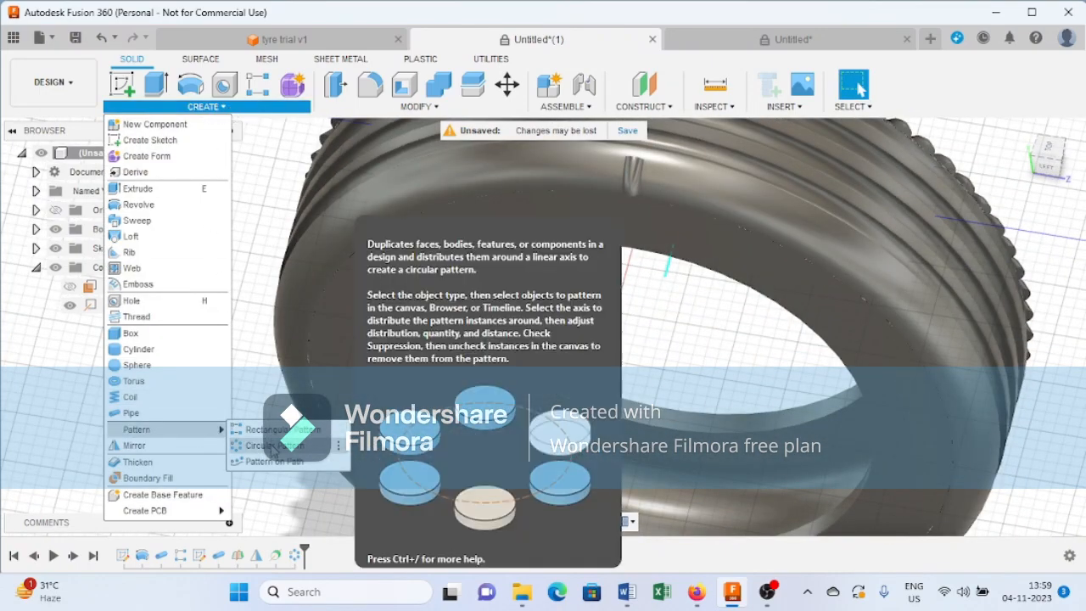
left_click(271, 447)
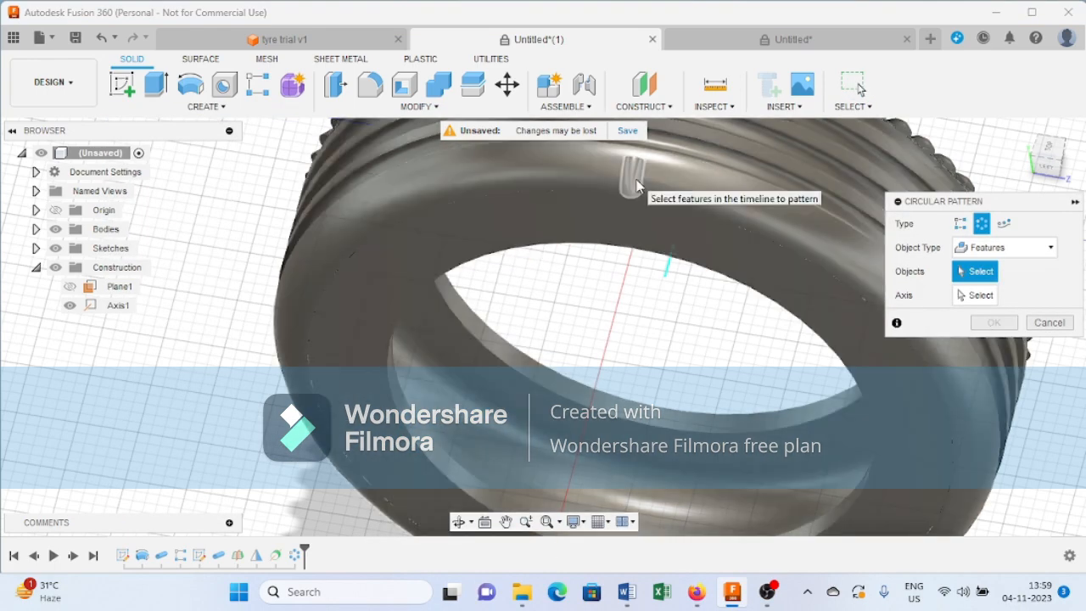
left_click(633, 175)
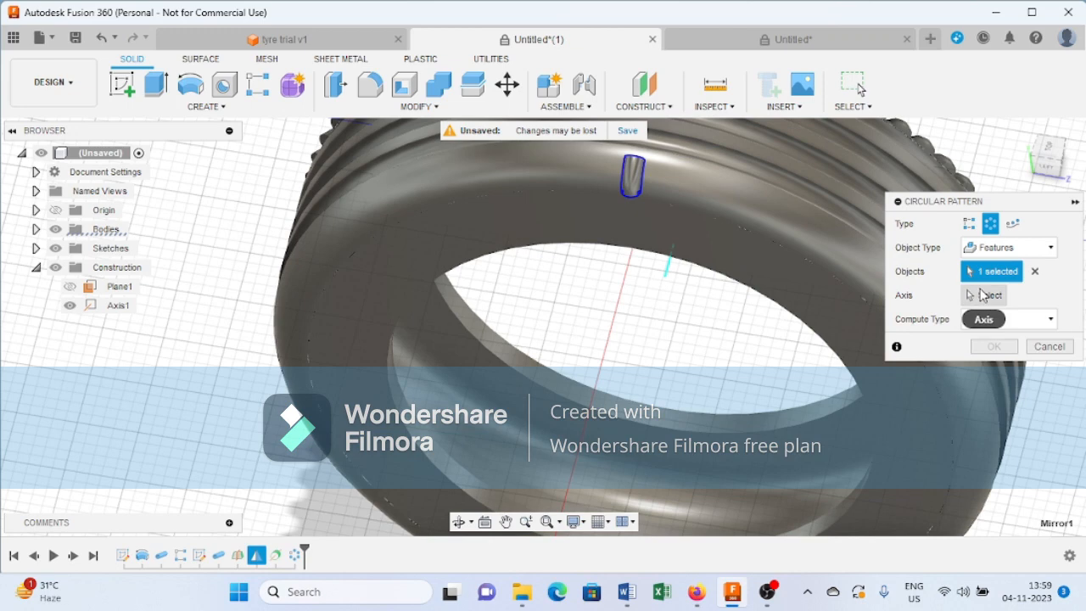
left_click(984, 295)
left_click(662, 278)
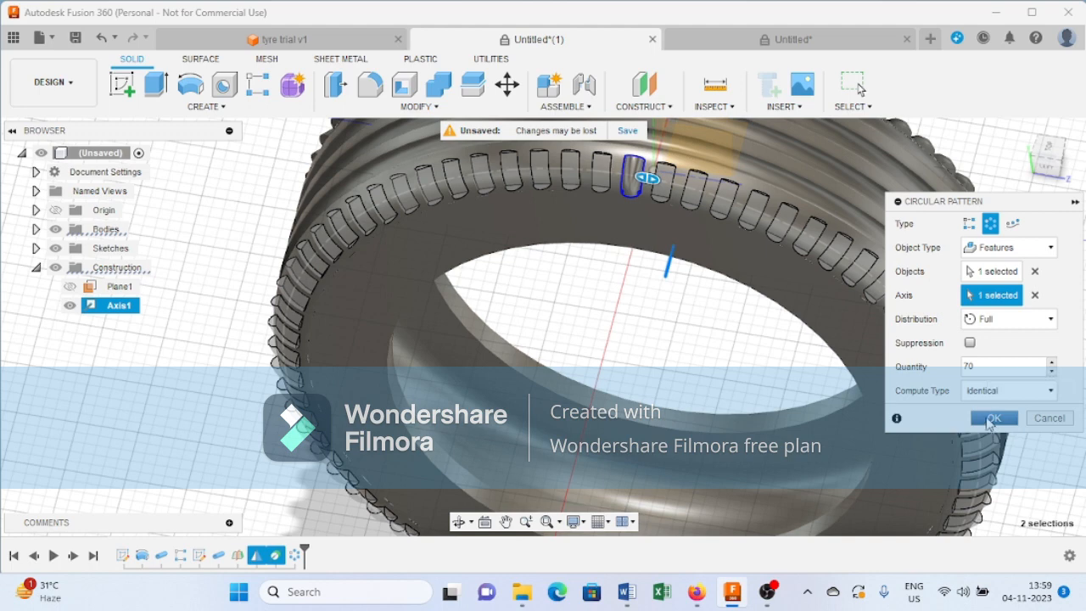
left_click(991, 422)
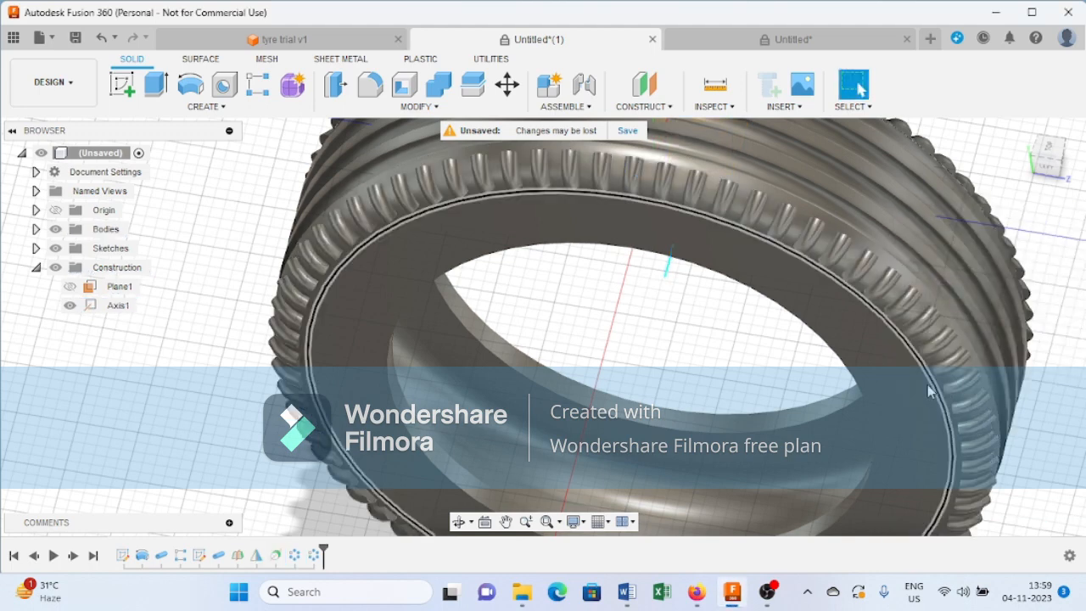
Step: Assign the physical material Rubber, Nitrile from the Fusion 360 Material Library to the tyre body
middle_click_drag(862, 329, 646, 251, "shift")
scroll(701, 278, "down", 2)
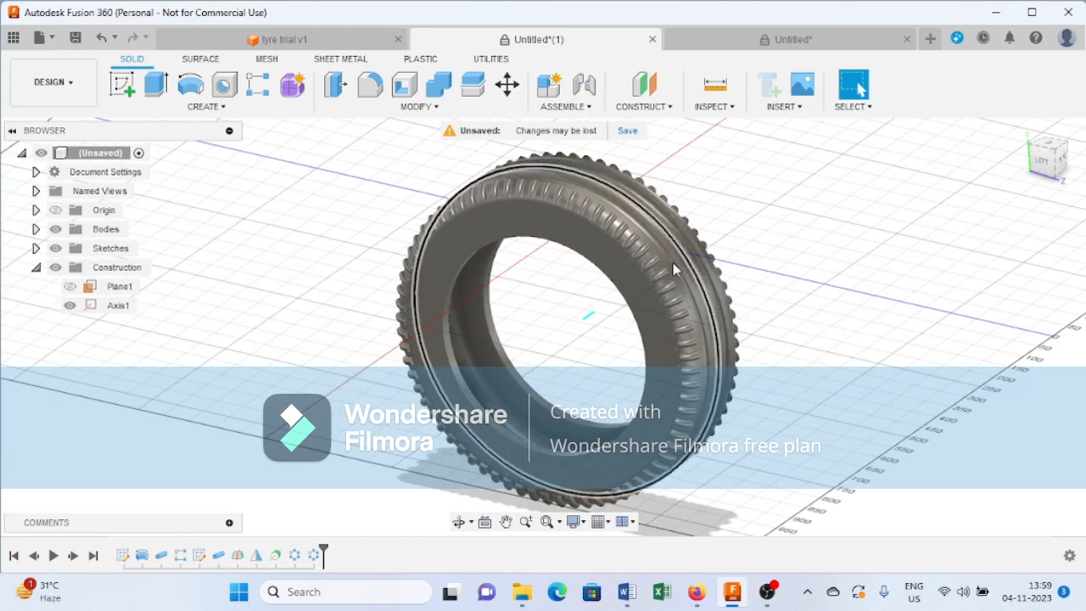
left_click(442, 110)
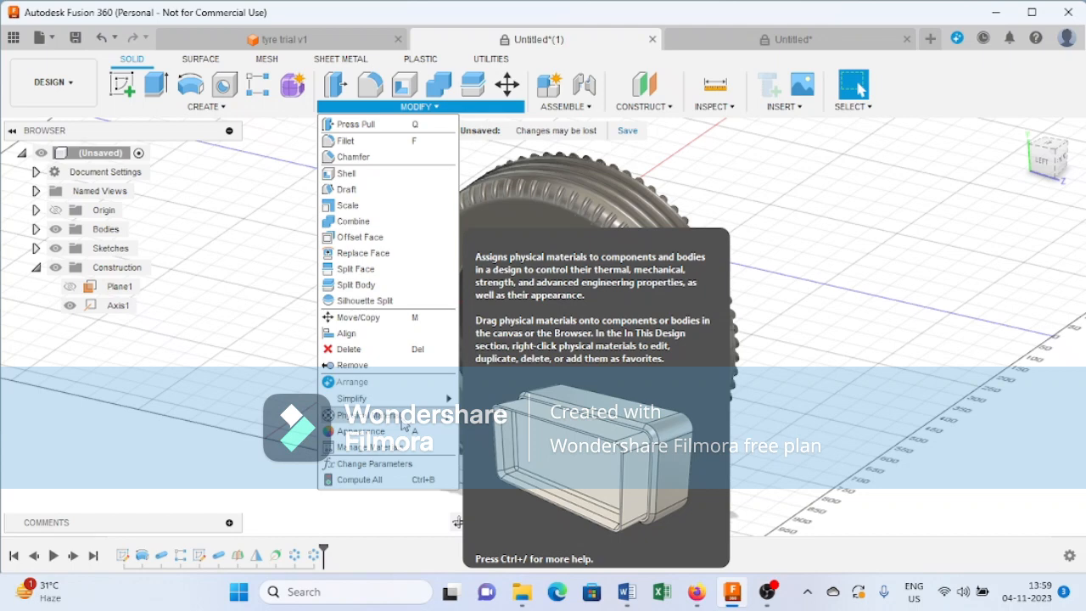
left_click(402, 424)
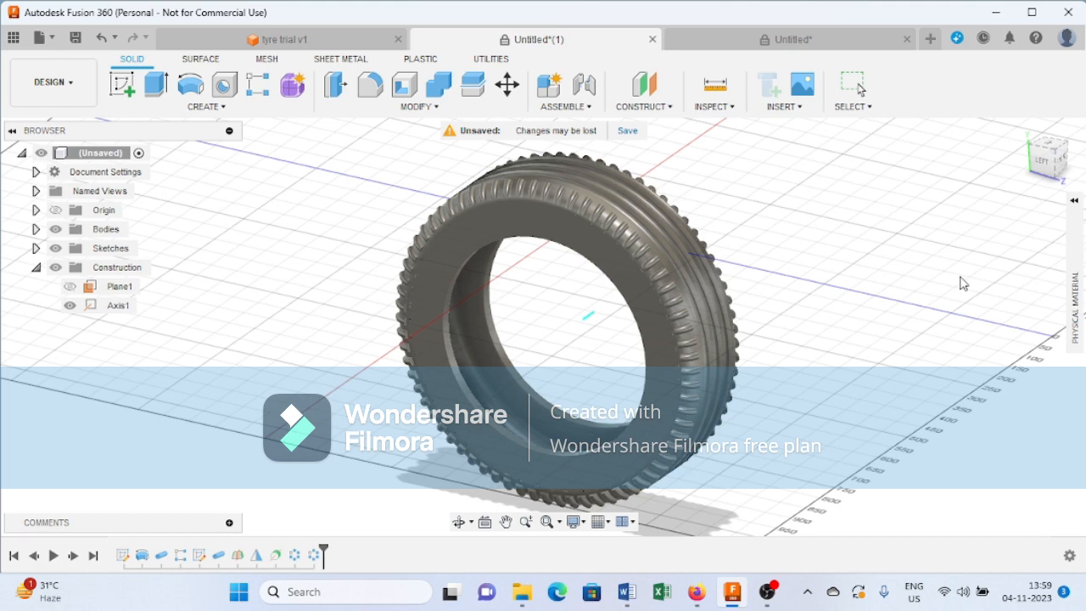
left_click(1074, 203)
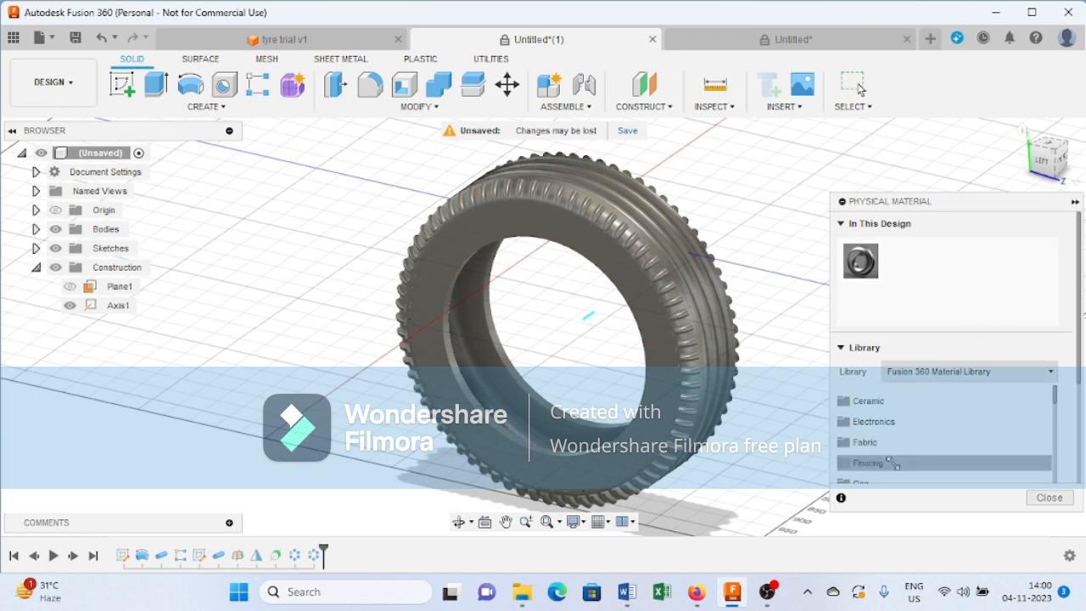
scroll(904, 453, "down", 6)
scroll(924, 470, "down", 1)
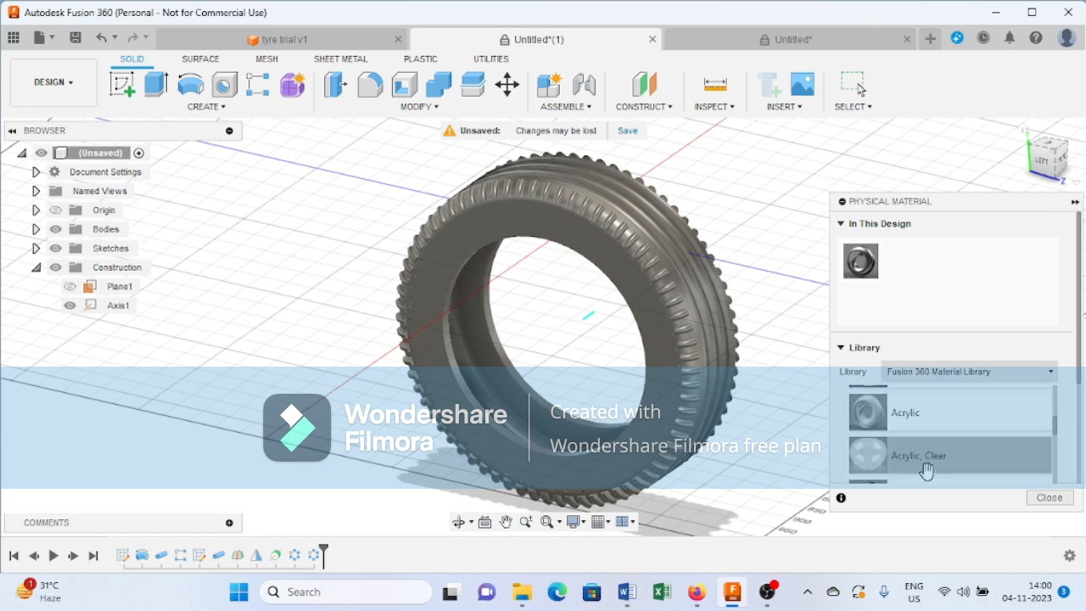
scroll(925, 470, "up", 1)
left_click(926, 468)
scroll(928, 470, "down", 1)
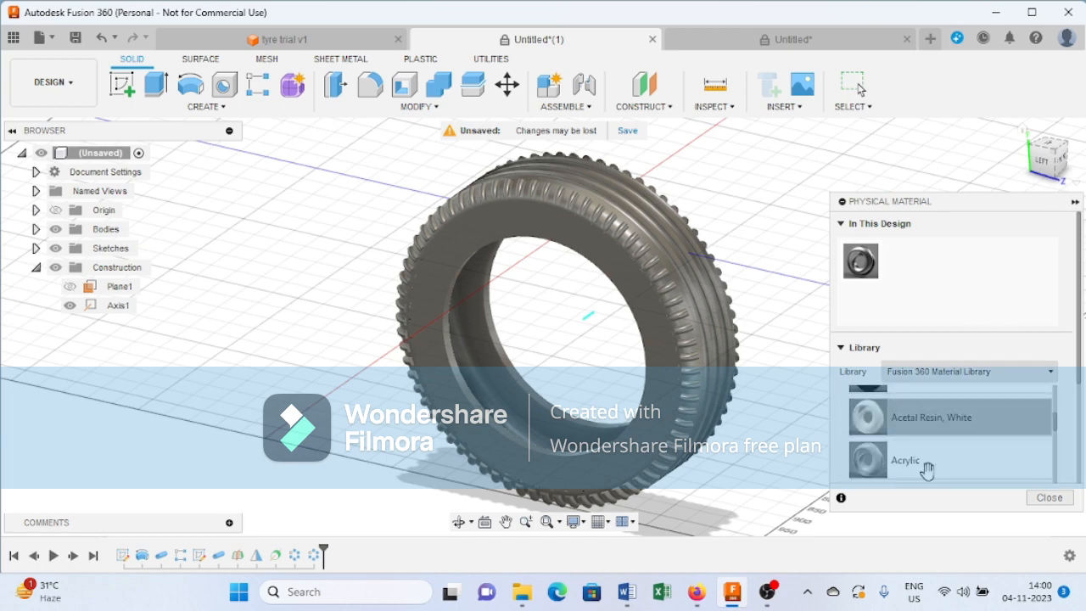
scroll(926, 470, "up", 2)
scroll(929, 468, "down", 10)
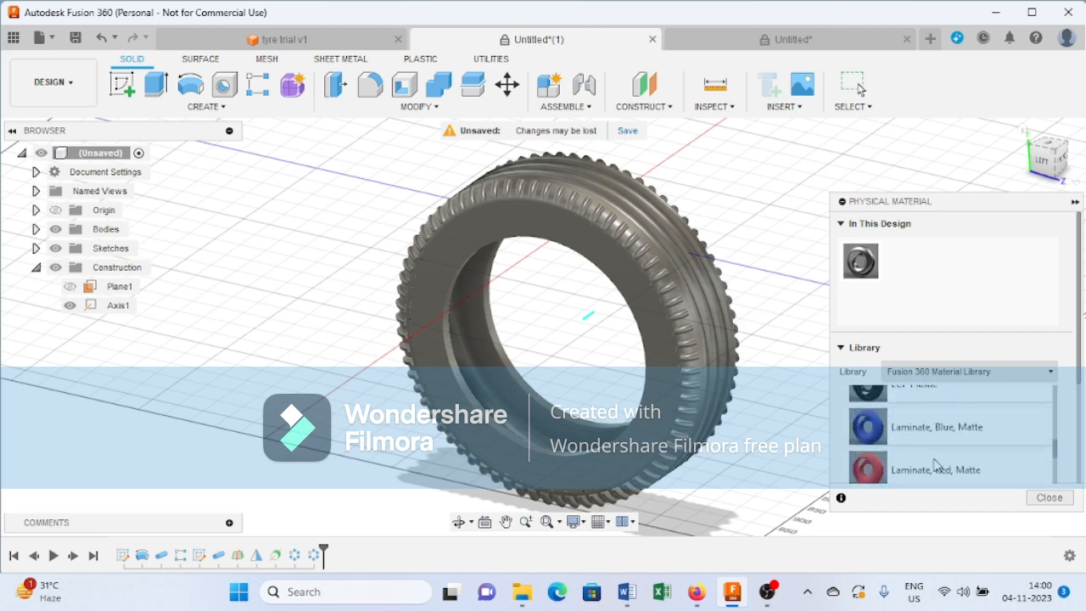
scroll(935, 465, "down", 10)
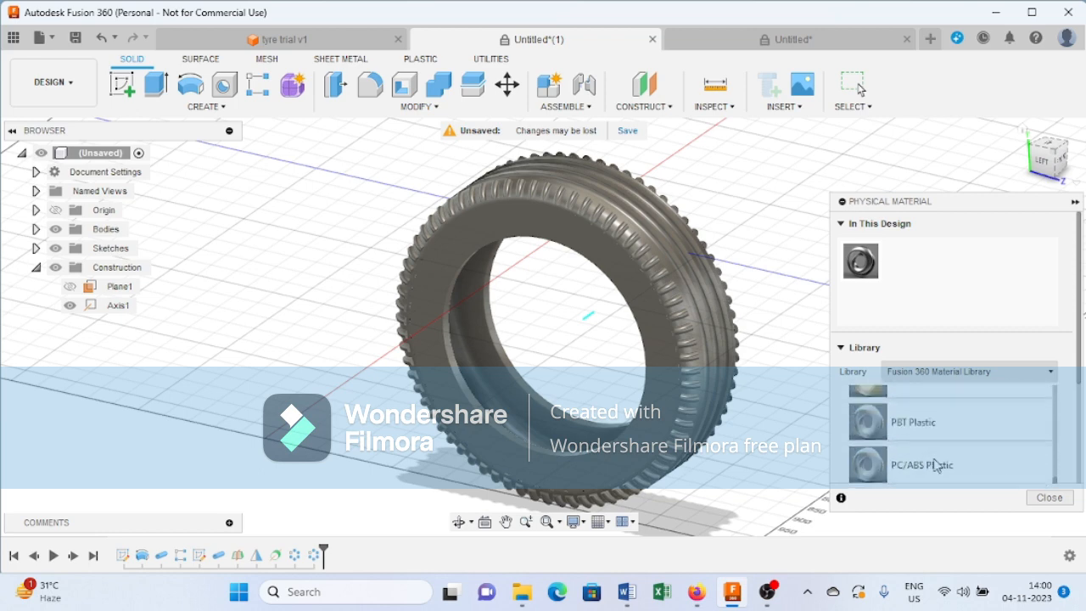
scroll(935, 465, "down", 8)
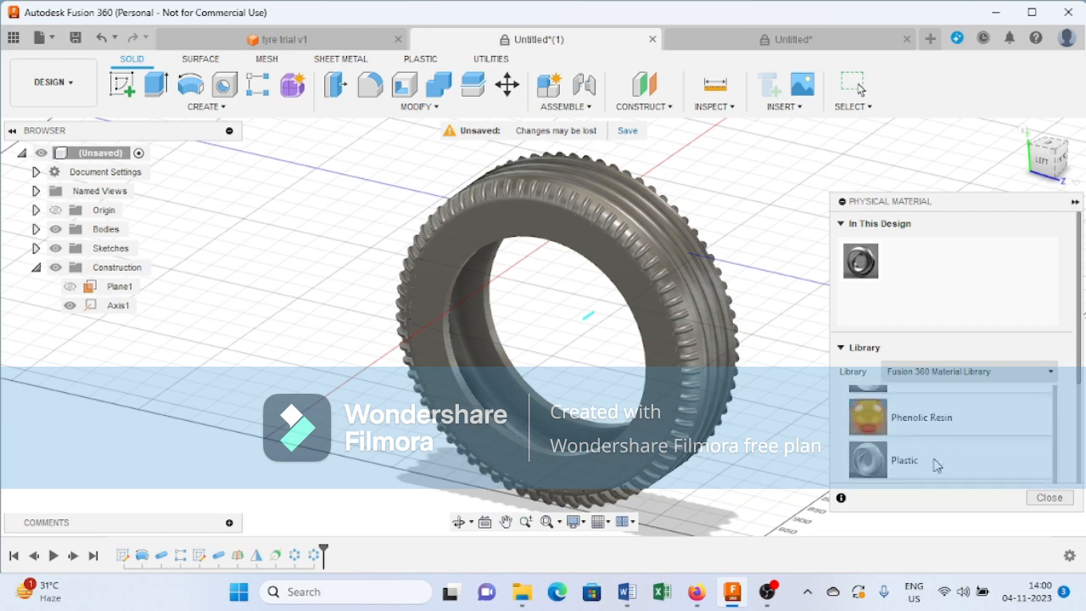
scroll(937, 465, "down", 8)
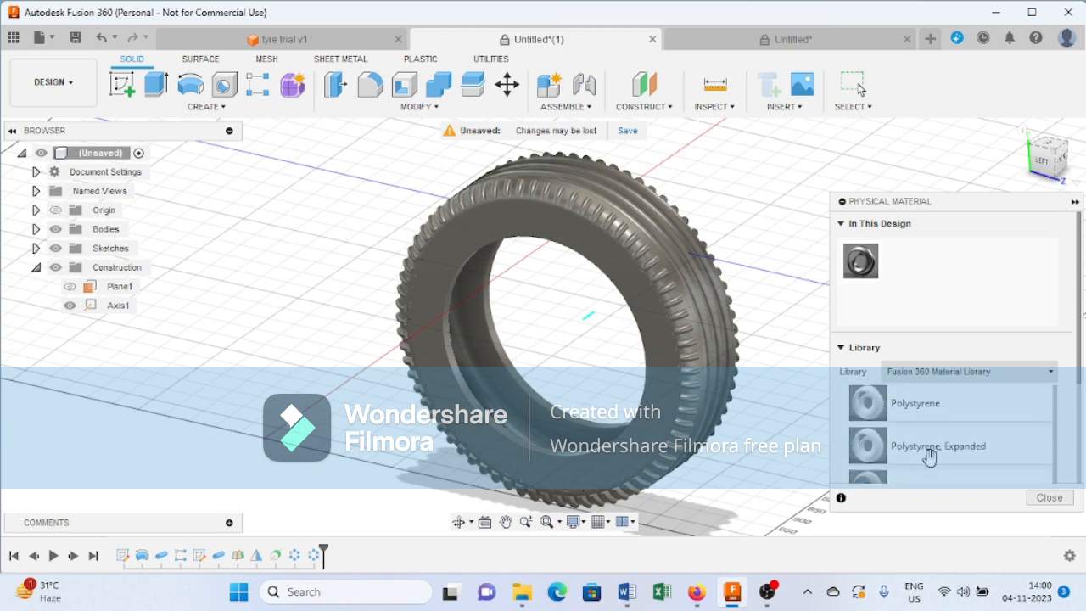
scroll(930, 456, "down", 3)
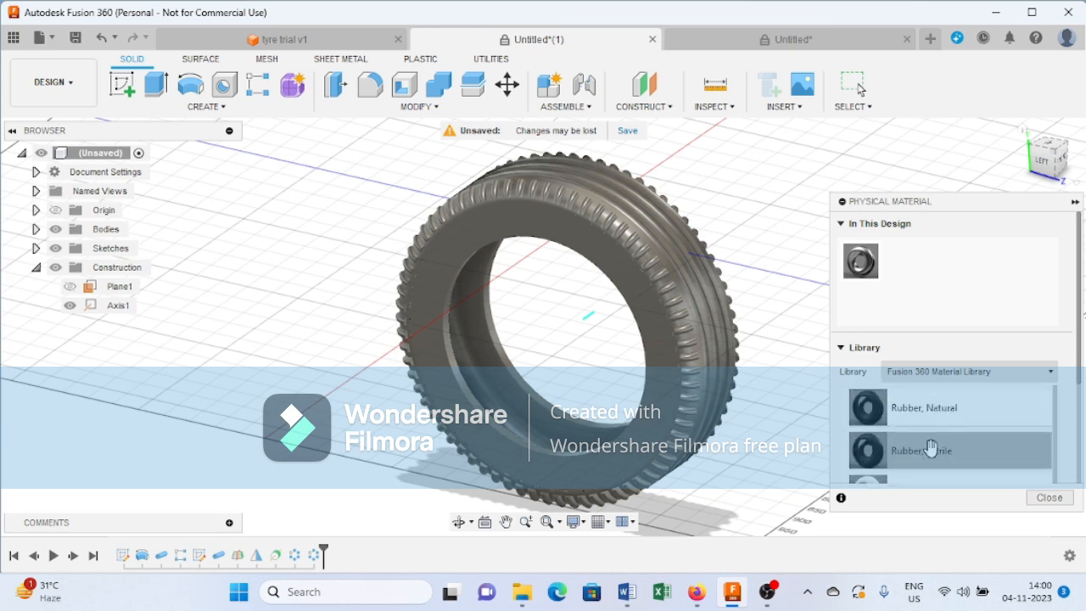
left_click_drag(928, 451, 677, 353)
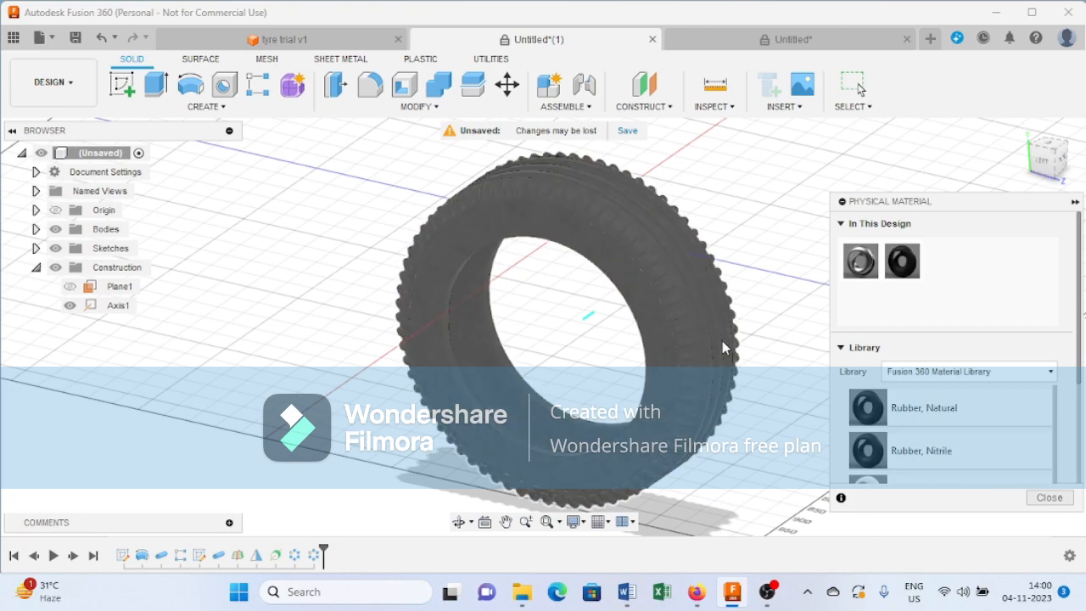
left_click(1049, 498)
middle_click_drag(819, 327, 691, 350, "shift")
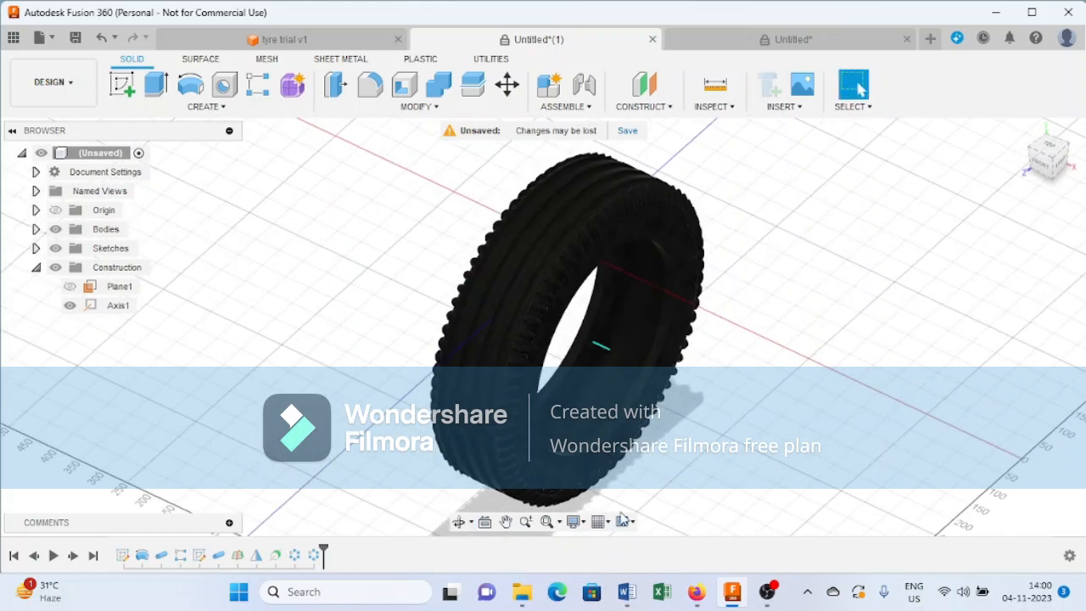
middle_click_drag(806, 389, 774, 384, "shift")
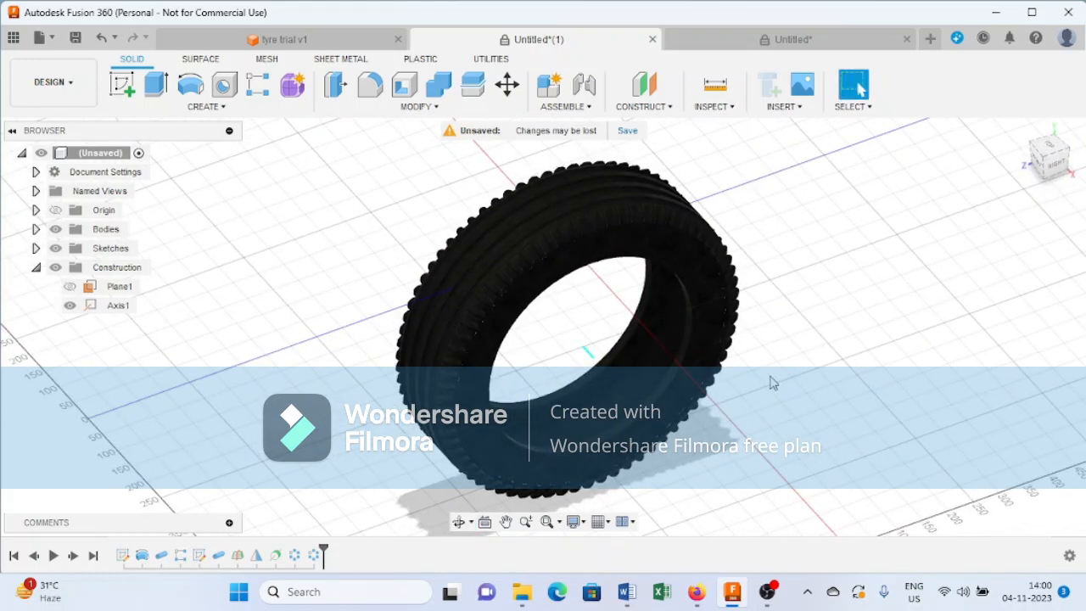